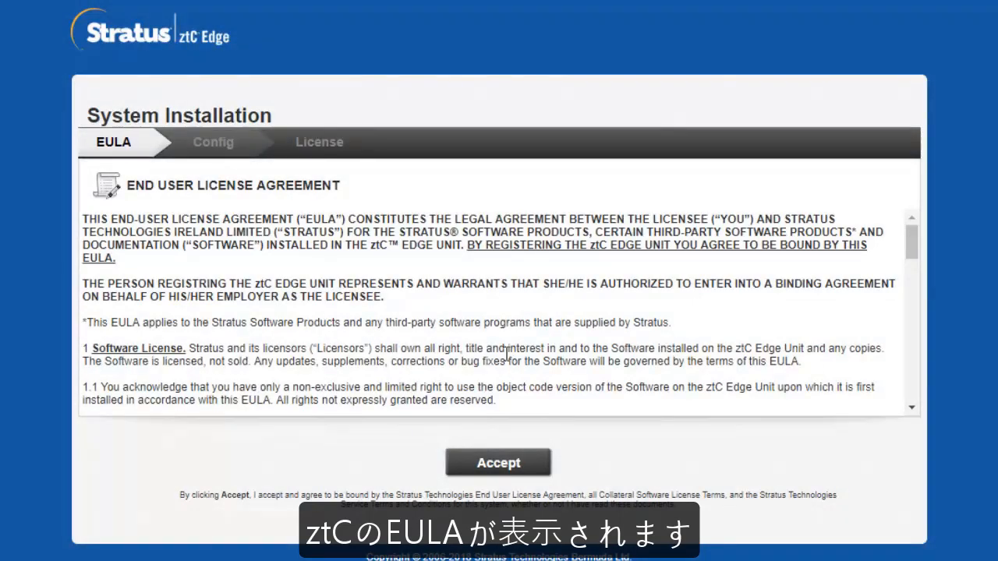
Scroll through the end-user license agreement and accept it.
left_click_drag(914, 248, 908, 403)
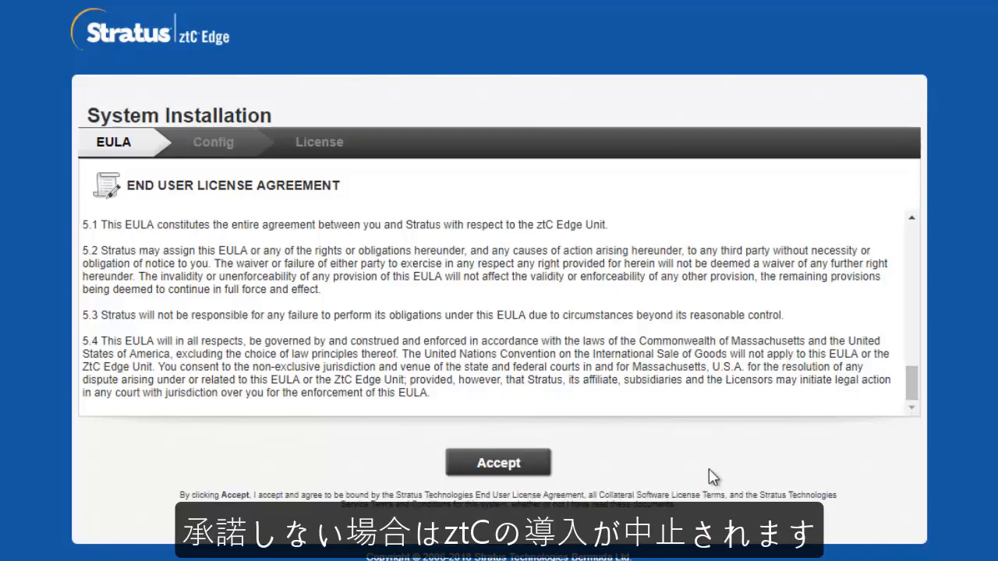
left_click(505, 466)
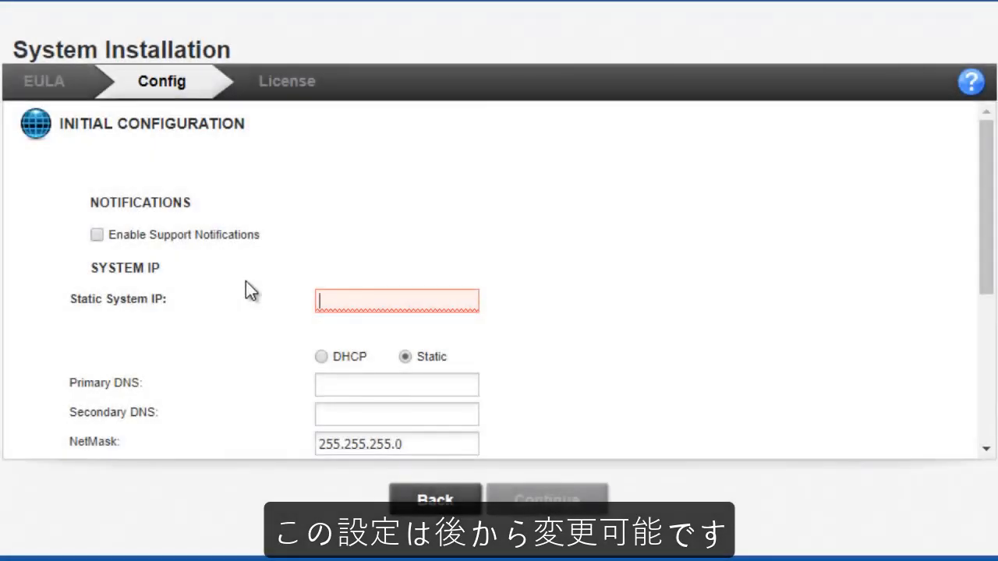
Enter static system IP 192.168.1.12 and primary DNS 192.168.1.1.
type("192.168")
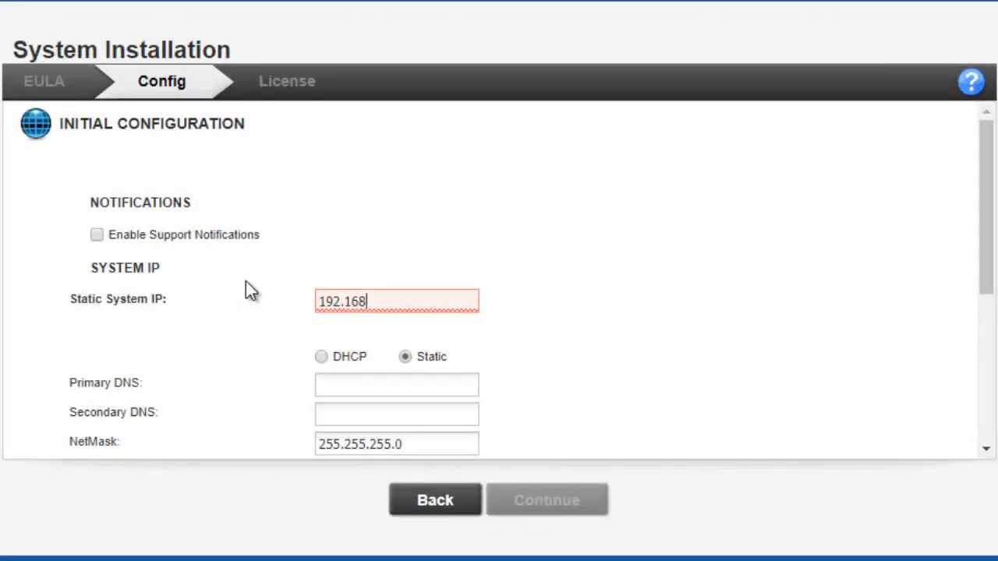
type(".1.")
type("12")
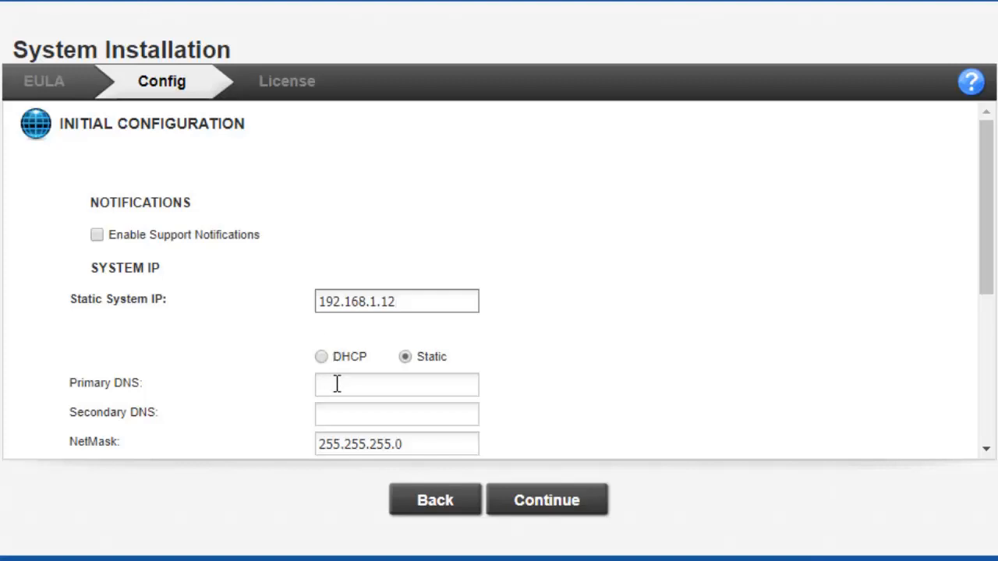
left_click(337, 383)
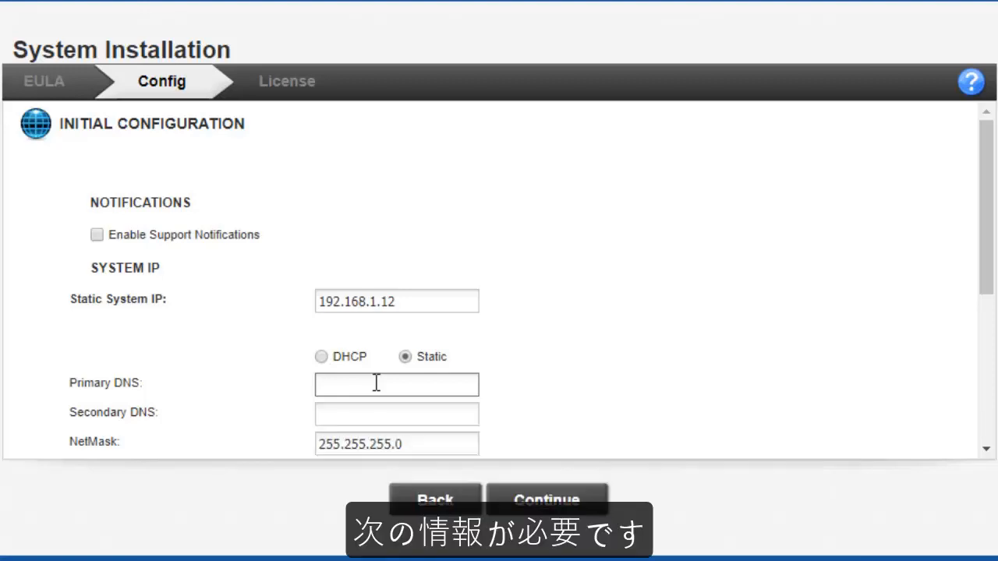
type("192.")
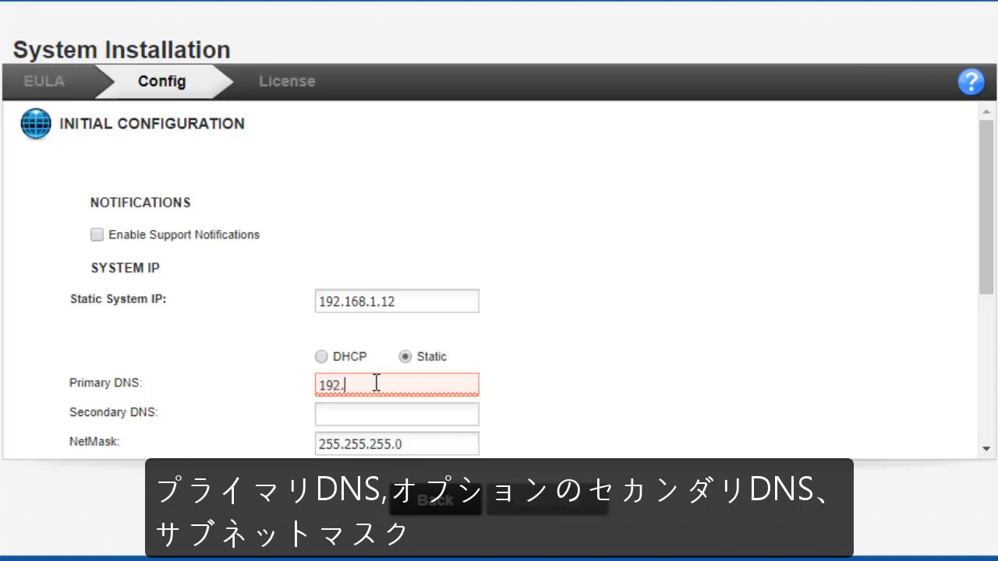
type("168.1.1")
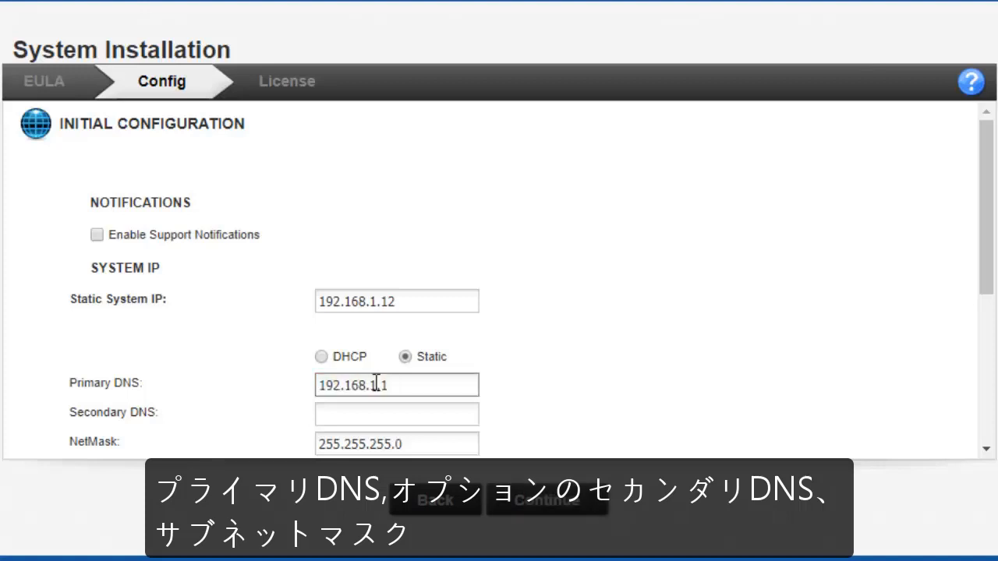
Change the last digit of node1's IP address to 1 and submit the network configuration.
left_click_drag(982, 174, 982, 319)
left_click(428, 377)
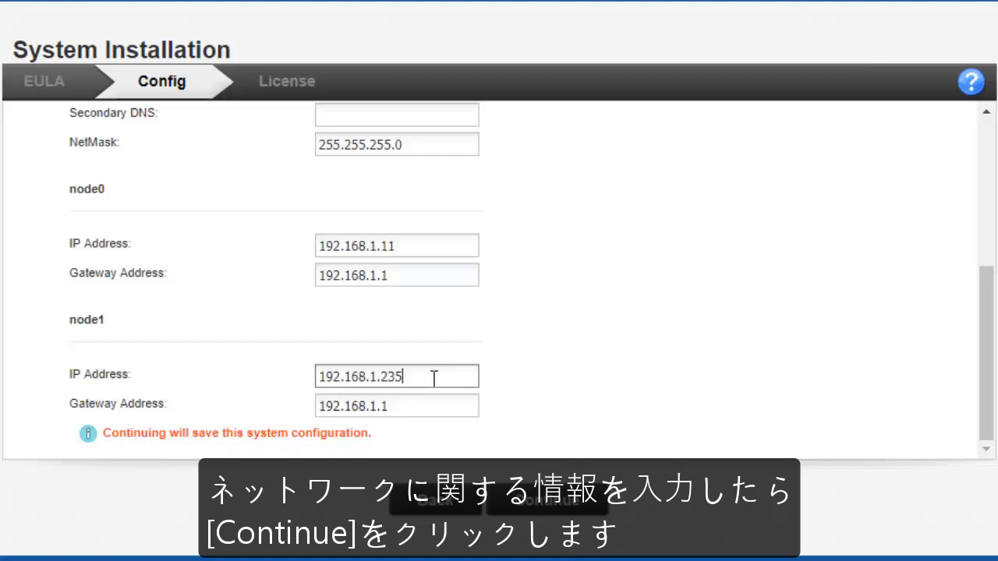
key("BackSpace")
key("BackSpace")
key("BackSpace")
type("142.68")
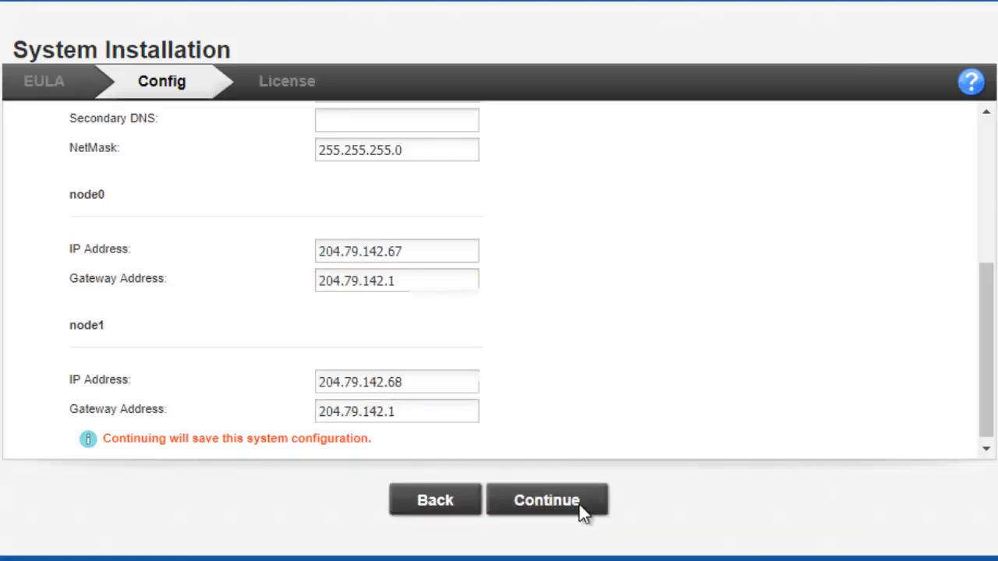
left_click(577, 505)
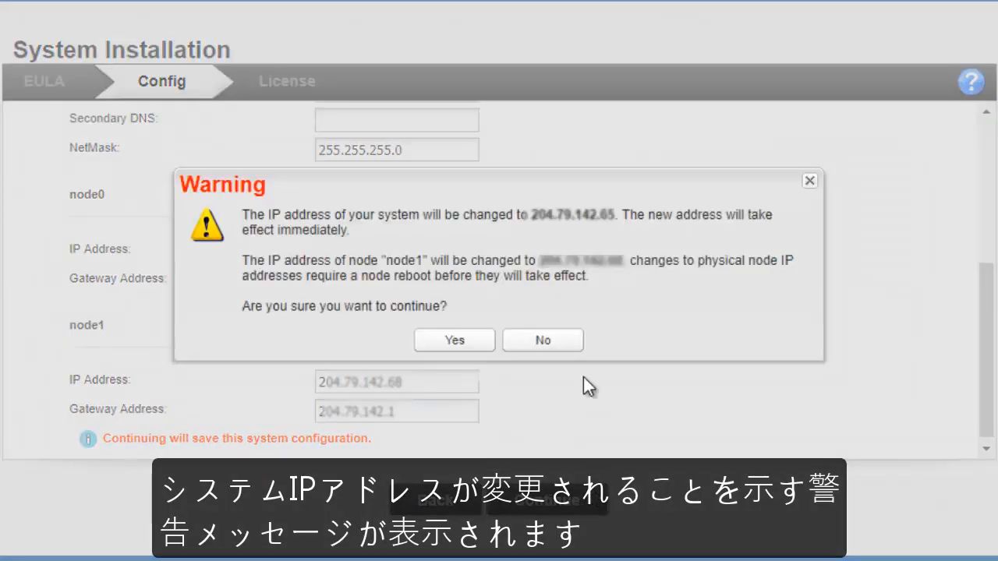
Confirm the system IP address change in the Warning dialog.
left_click(453, 343)
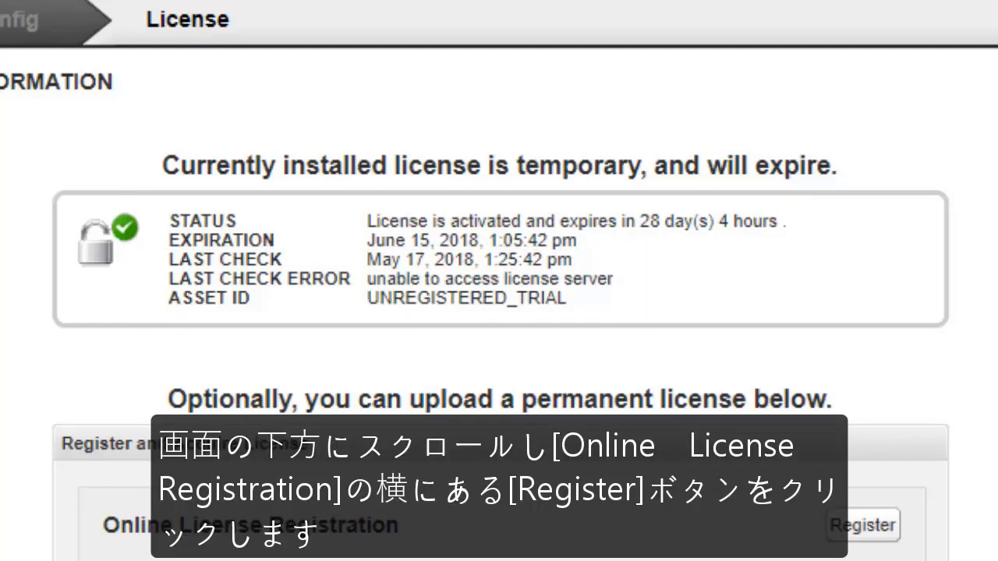
Start Online License Registration from the License page.
scroll(499, 304, "down", 2)
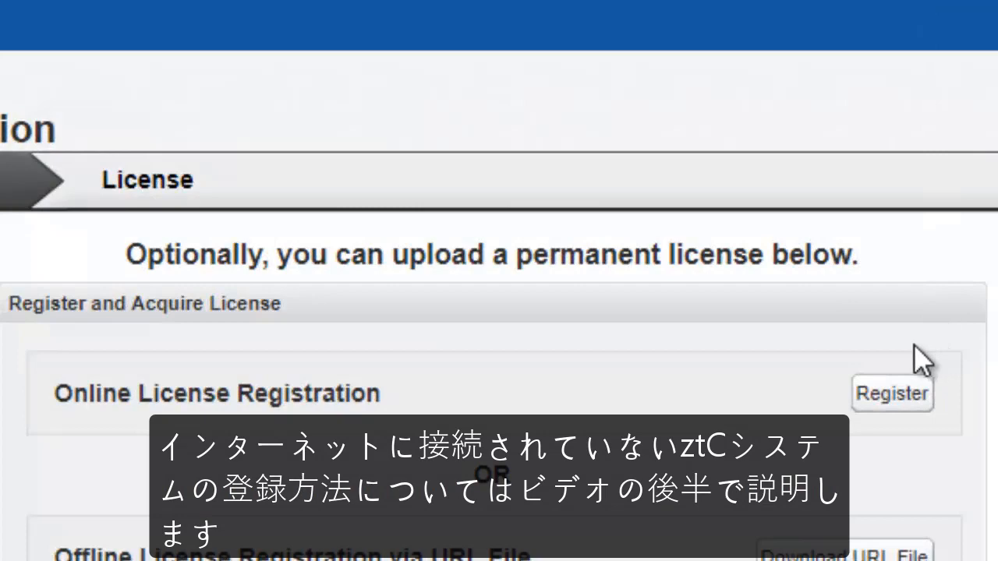
left_click(915, 393)
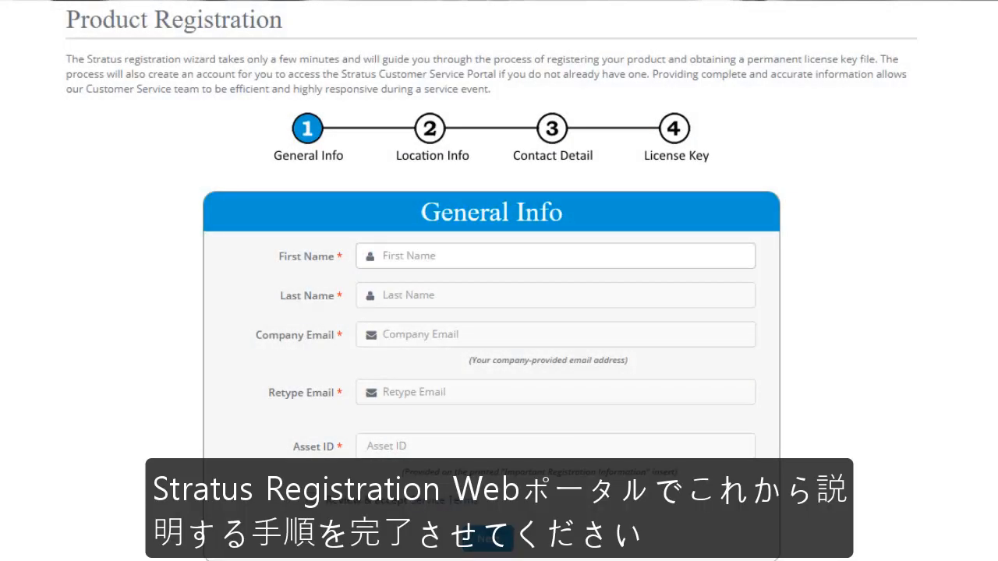
Enter the contact's first and last name, their company e-mail twice, and Asset ID ze-402.
type("John")
key("Tab")
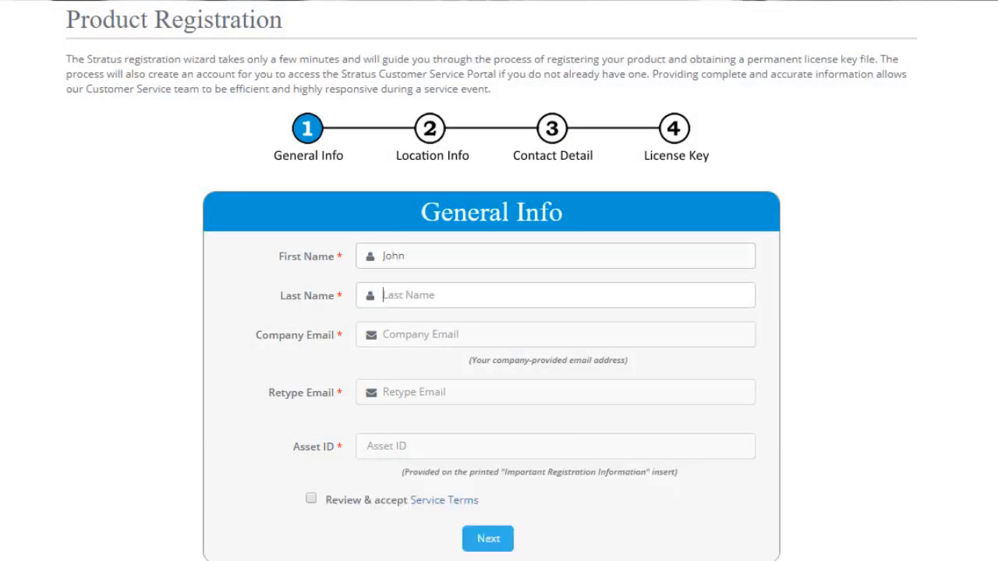
type("Doe")
key("Tab")
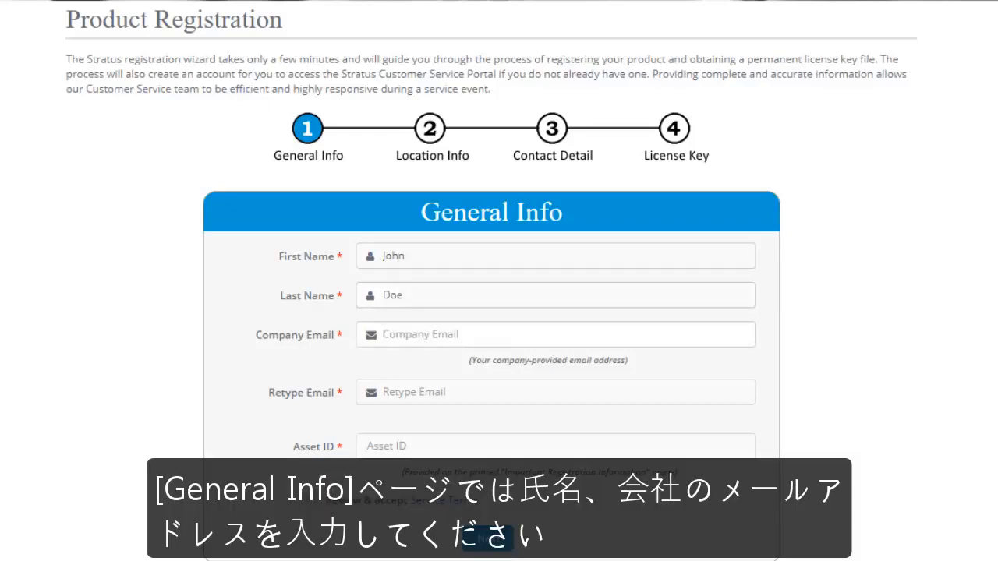
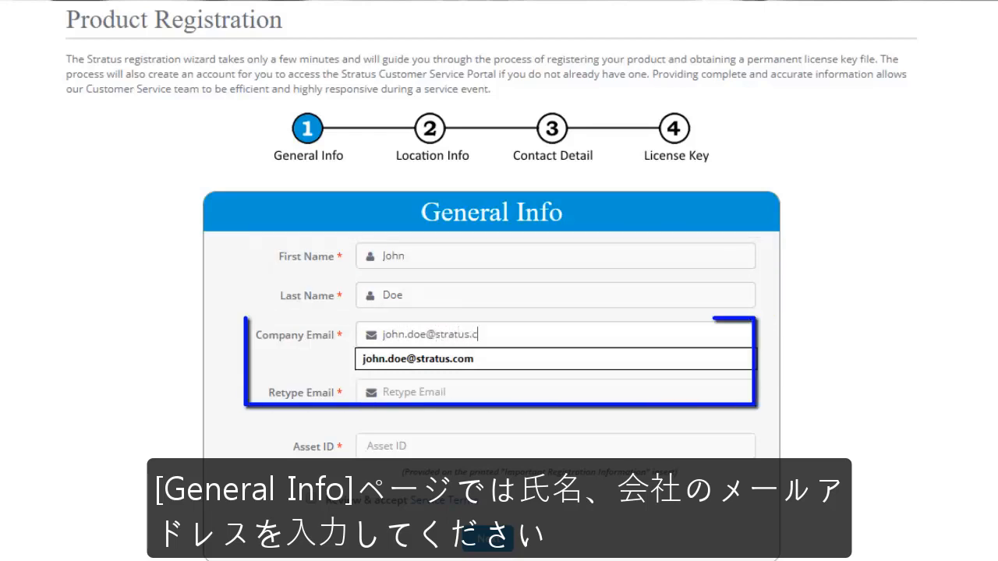
key("Tab")
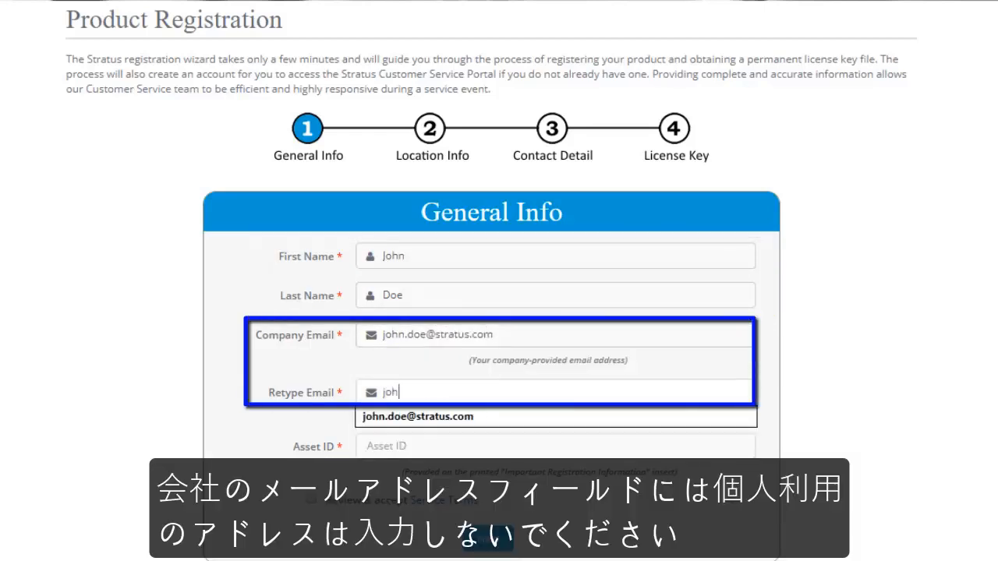
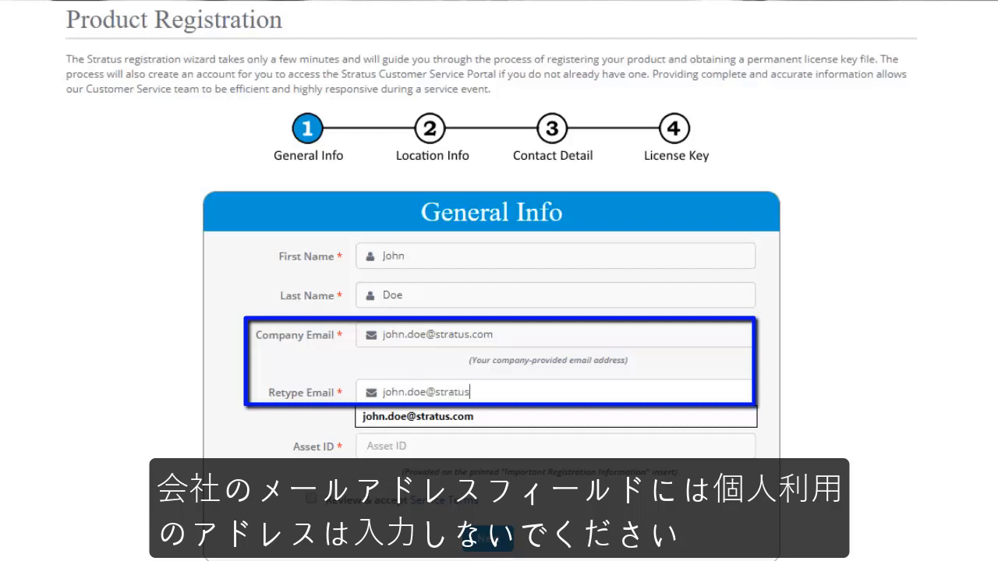
key("Tab")
type("z")
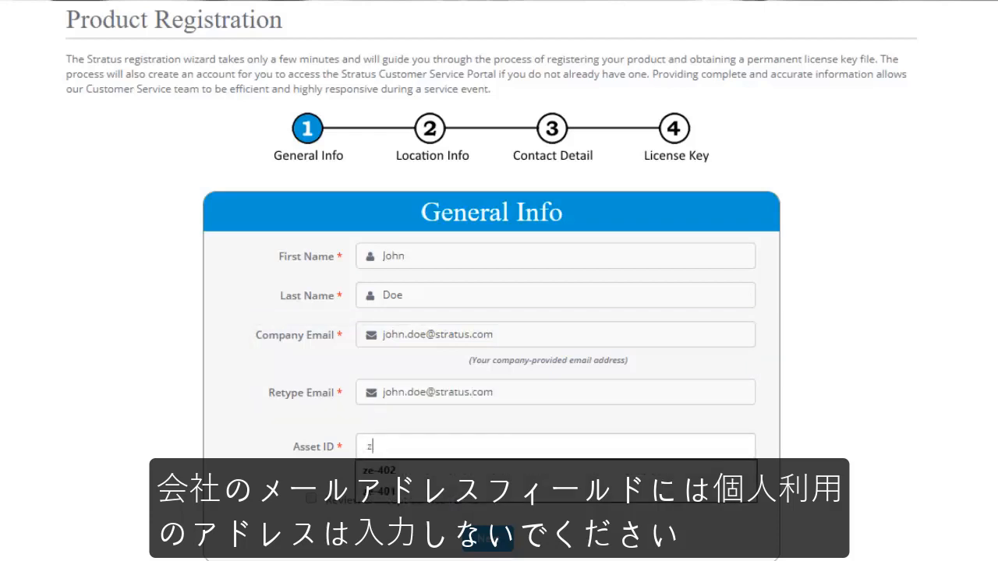
type("e-40")
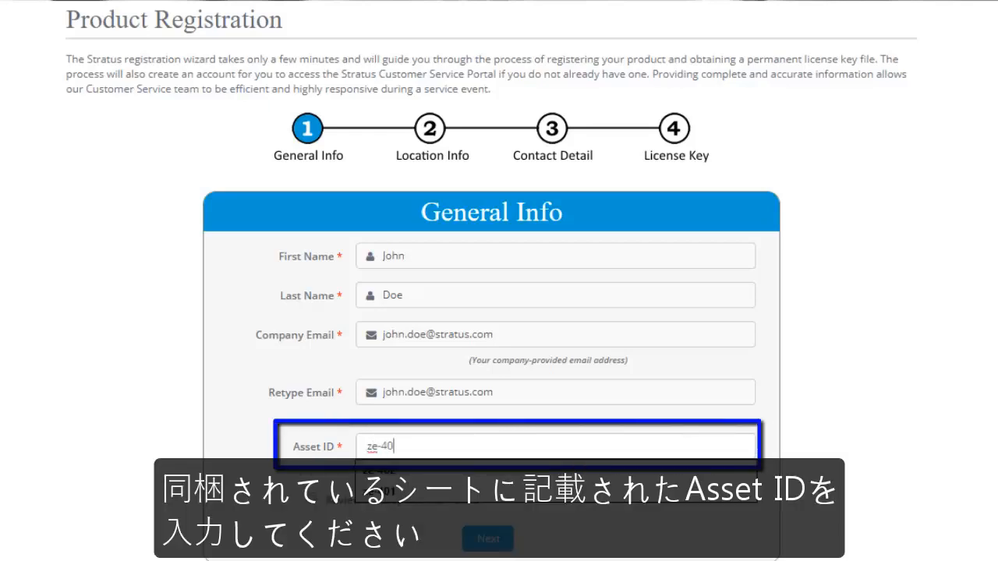
type("2")
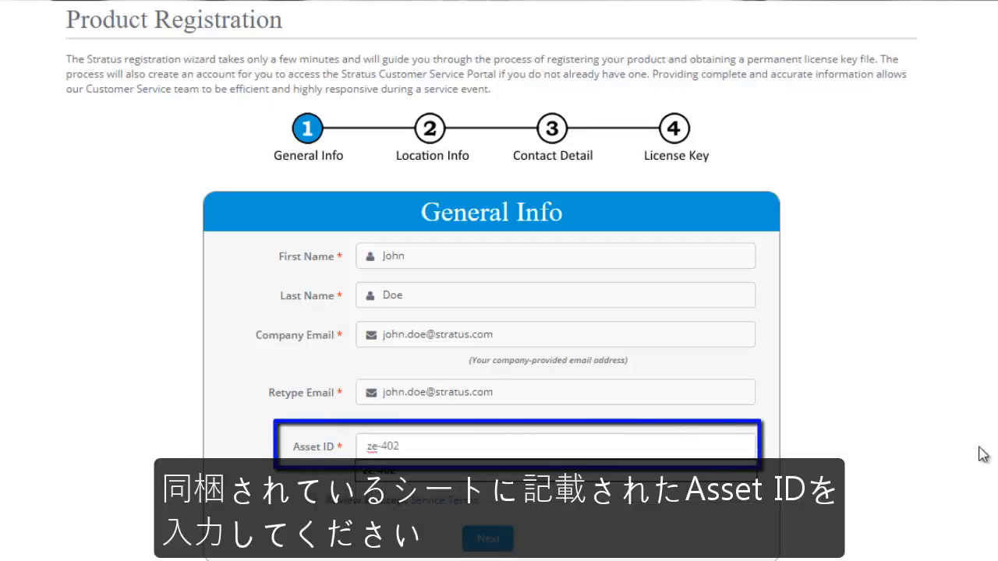
left_click(862, 389)
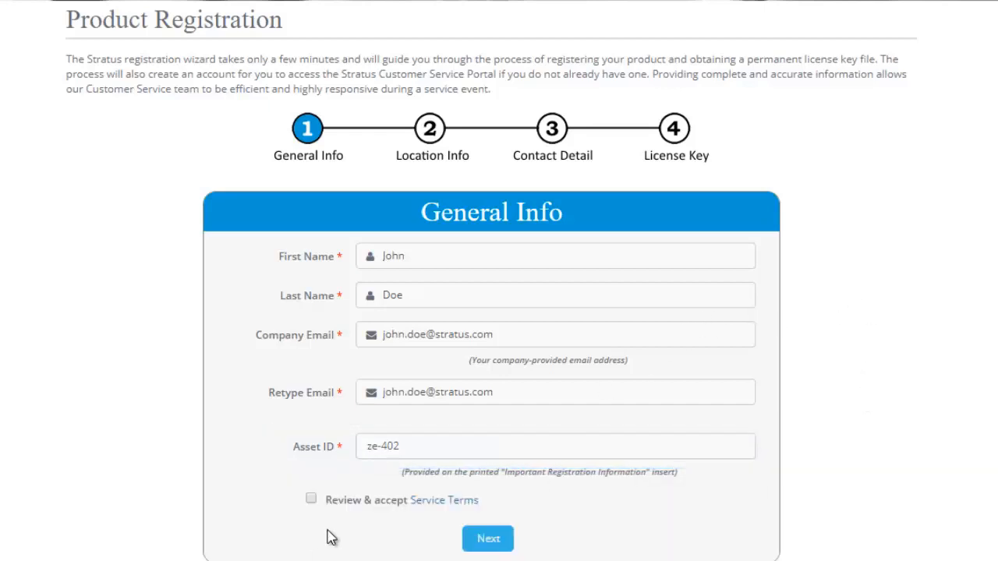
Review the Service Terms, tick 'Review & accept Service Terms', and submit General Info.
left_click(438, 505)
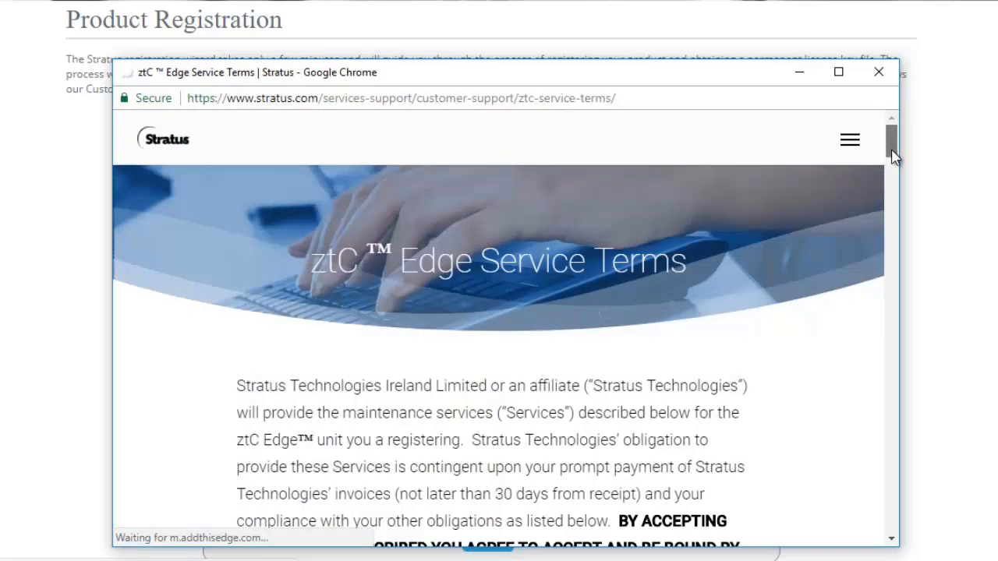
left_click_drag(893, 151, 895, 225)
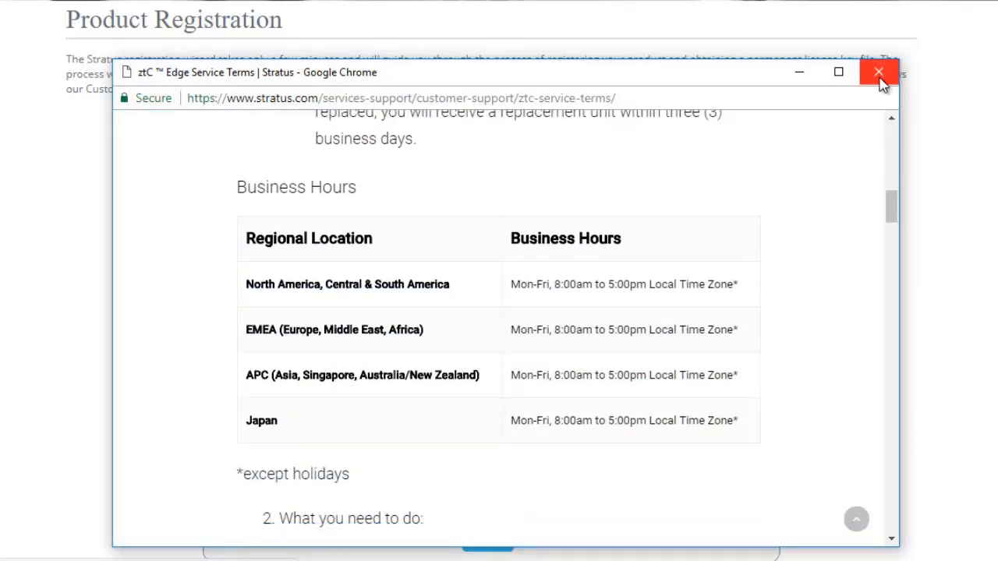
left_click(880, 74)
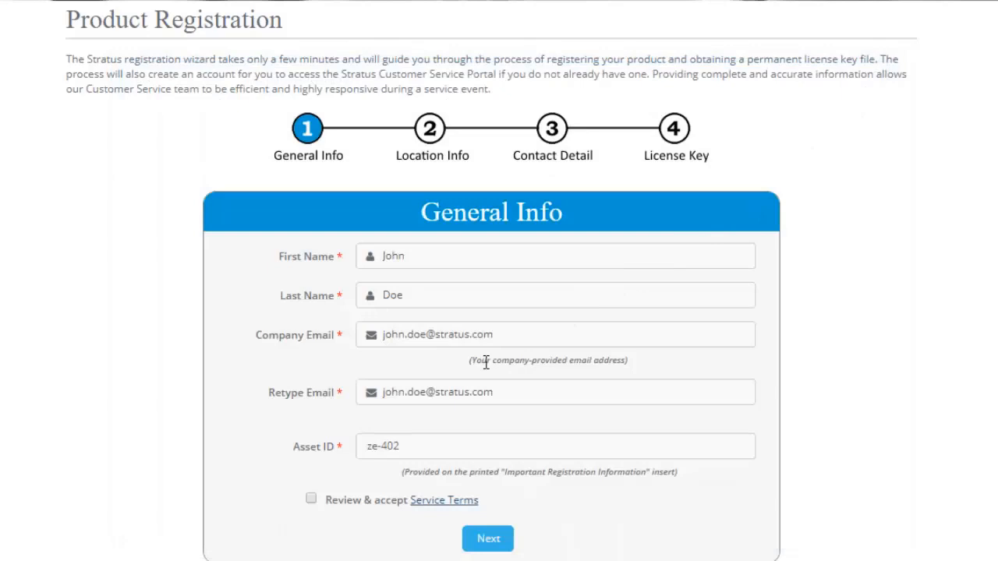
left_click(310, 499)
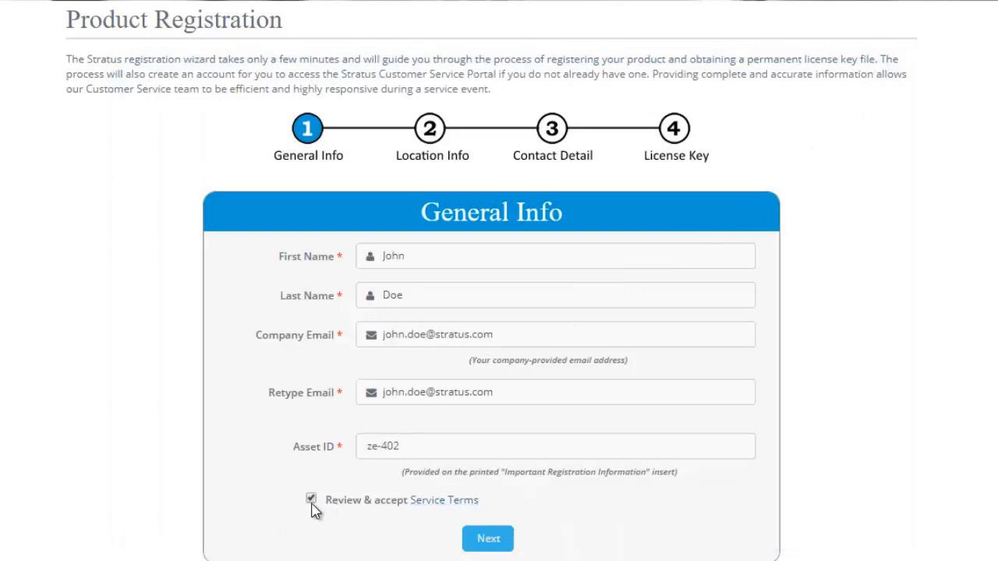
left_click(489, 544)
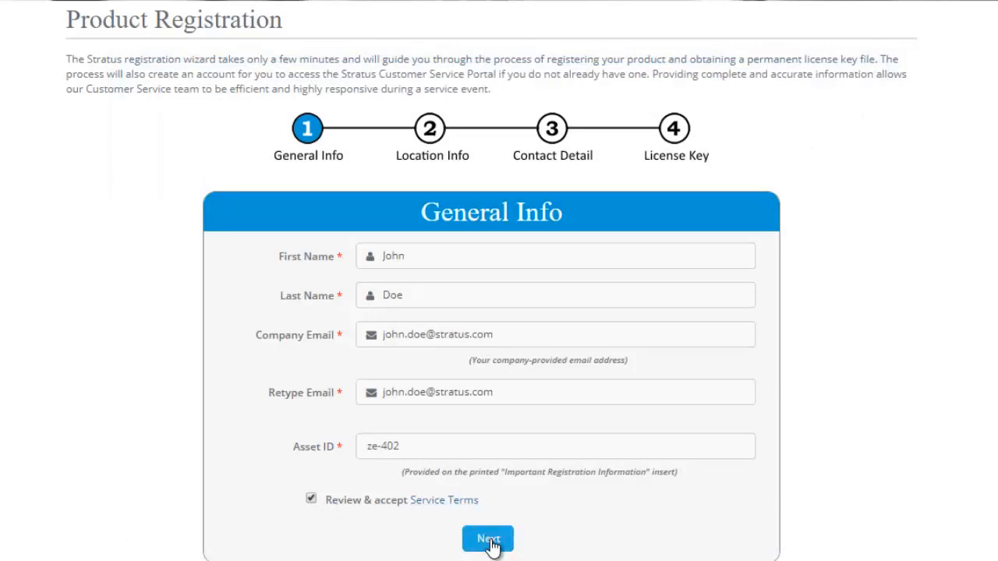
Enter company name Stratus and the company's street address, city, state and postal code.
left_click(591, 157)
type("Stratus")
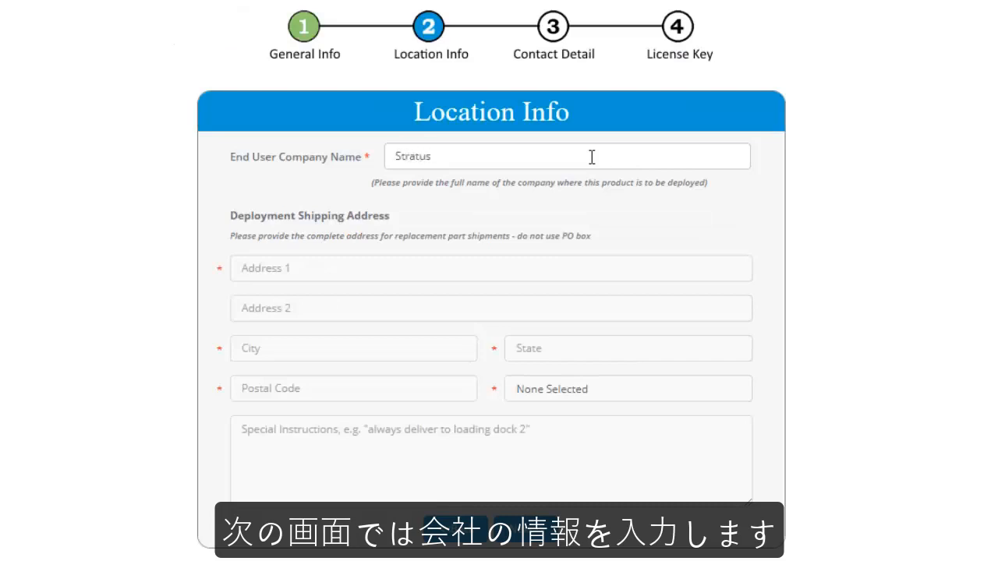
key("Tab")
type("5 Mill")
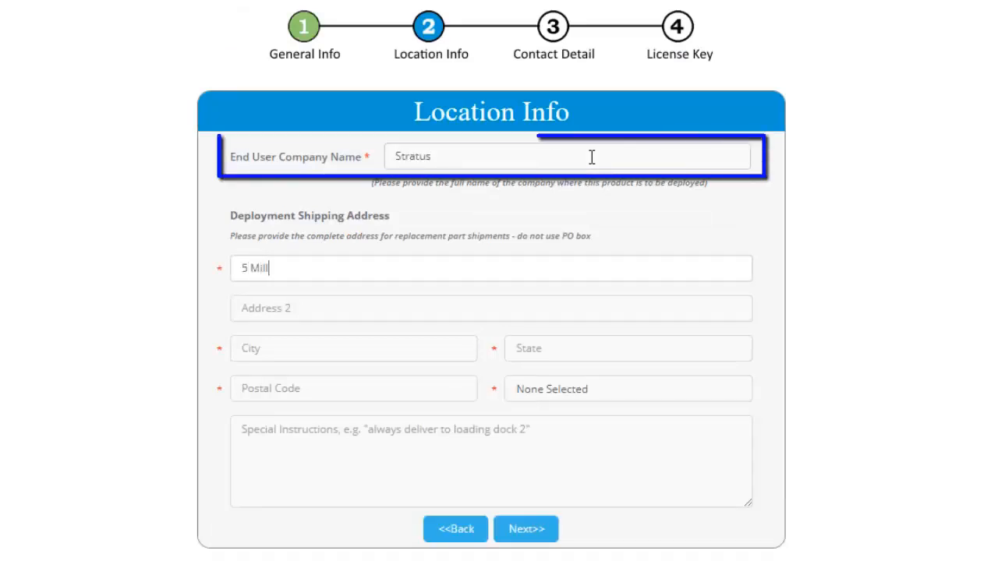
type(" and Main")
key("Tab")
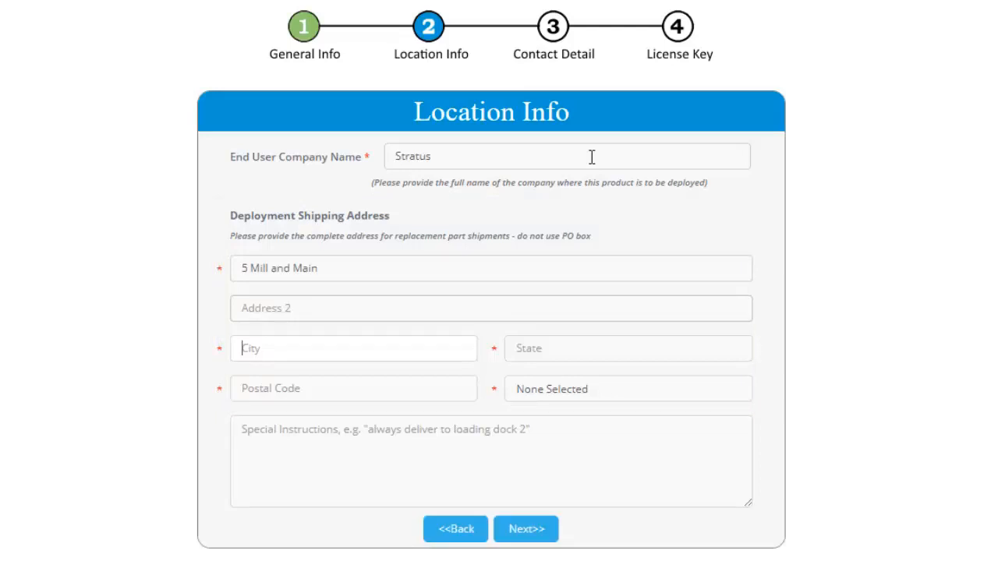
type("Maynard")
key("Tab")
type("MA")
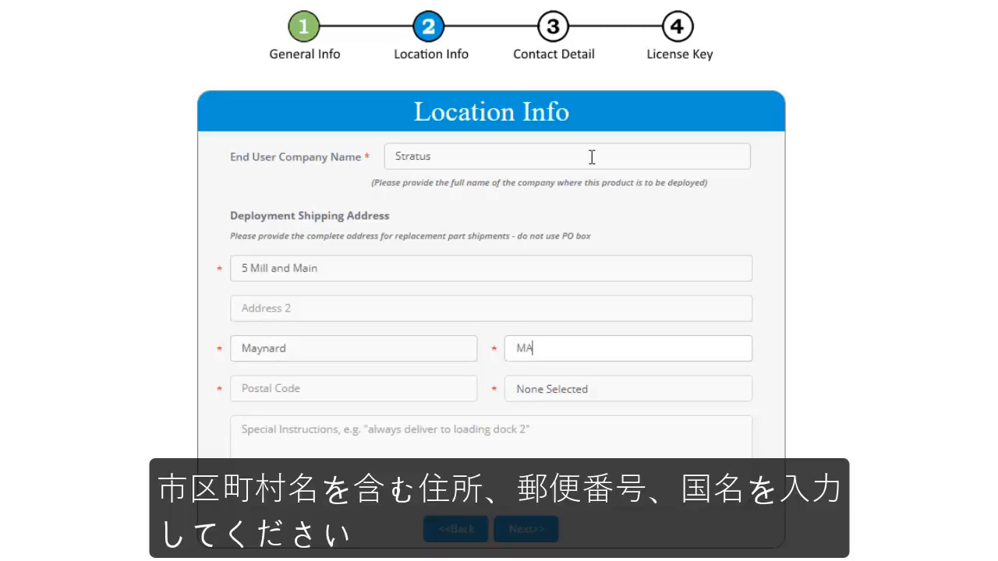
type("01754")
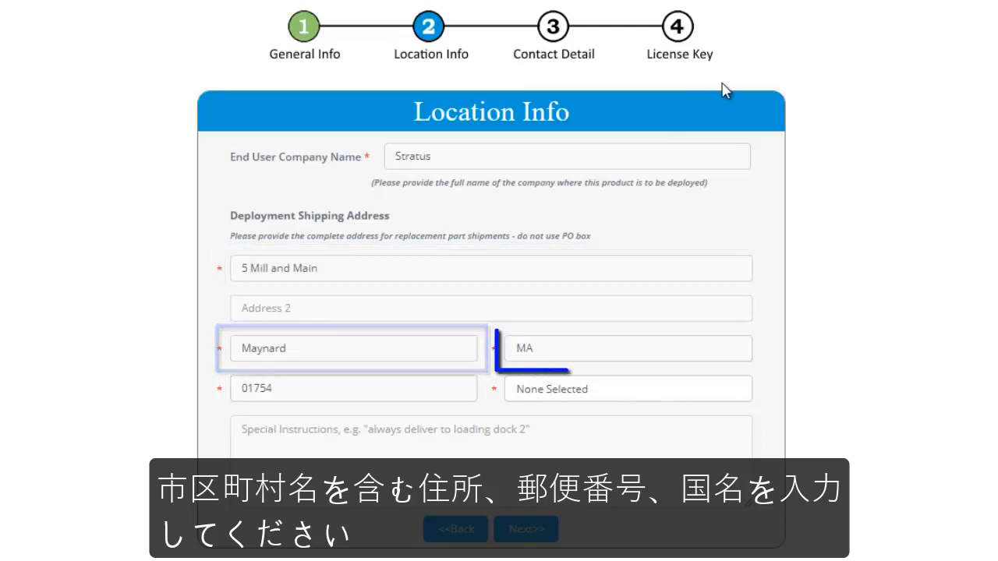
Choose United States as the country and continue to Contact Details.
left_click(738, 390)
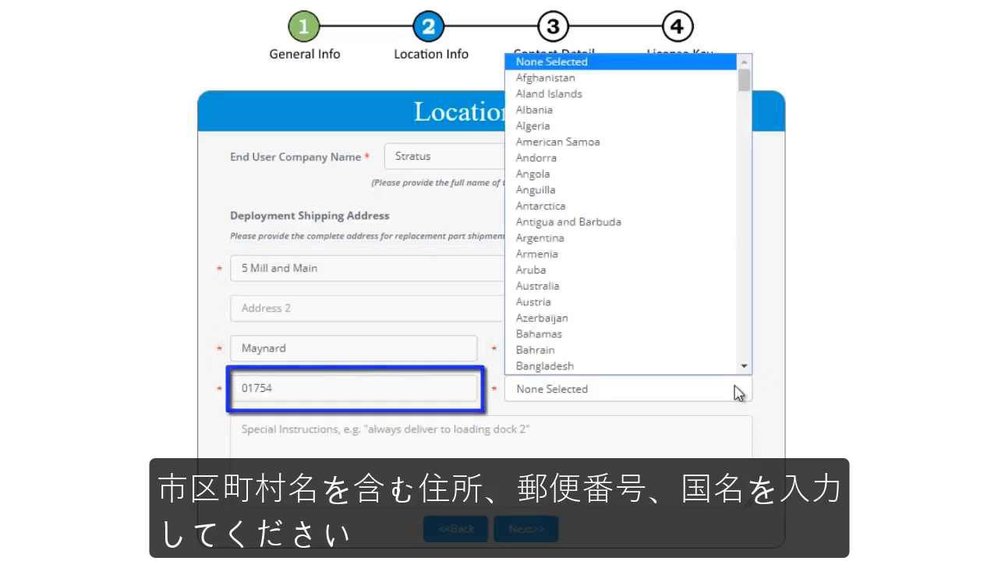
type("un")
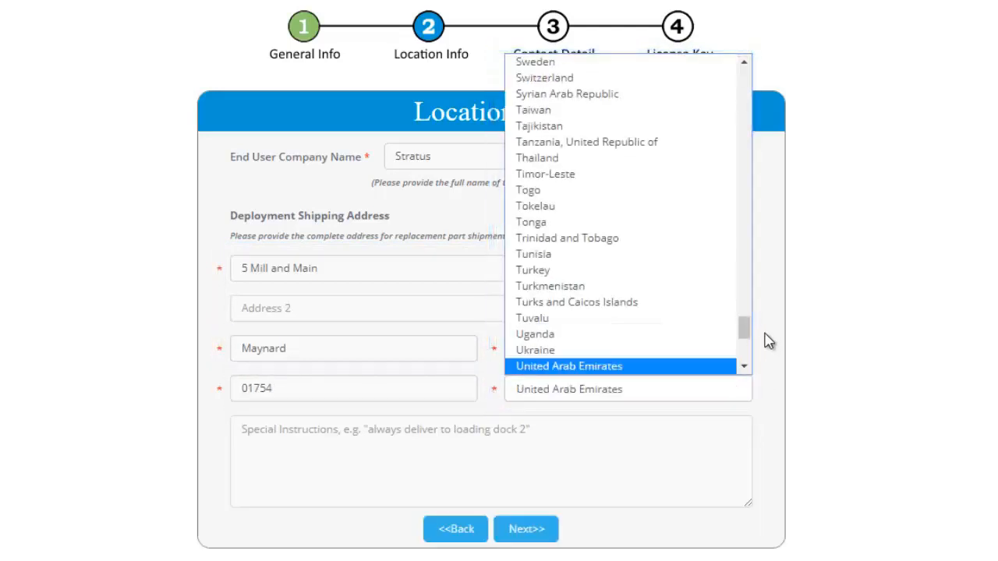
left_click_drag(742, 340, 749, 350)
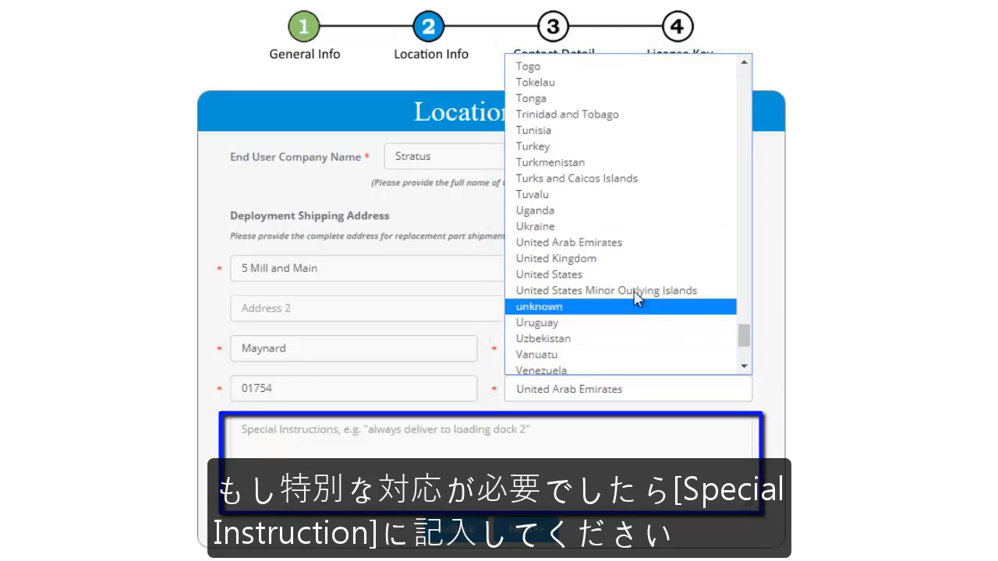
left_click(618, 274)
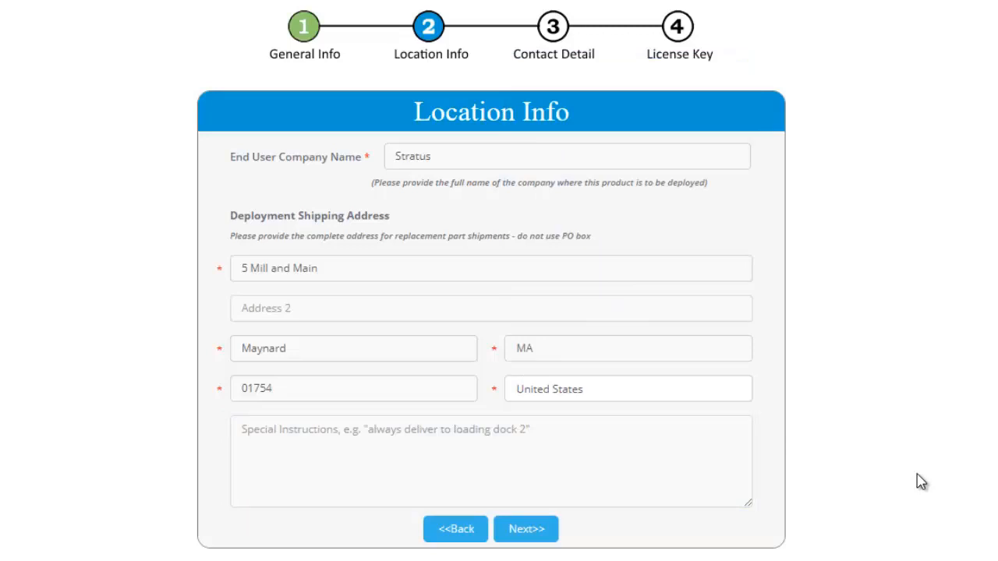
left_click(552, 533)
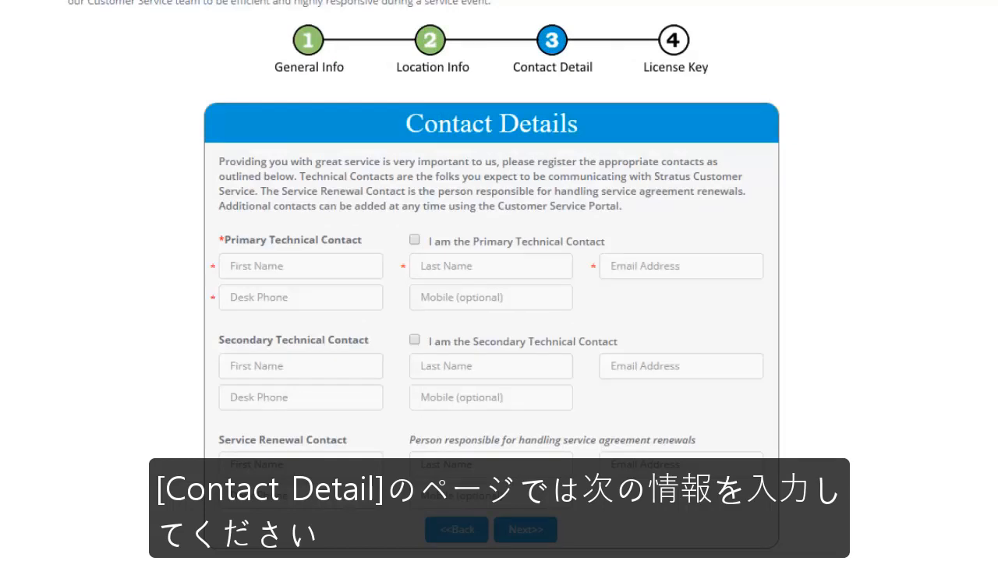
Mark yourself as Primary Technical Contact, enter your desk phone number, and continue.
left_click(415, 241)
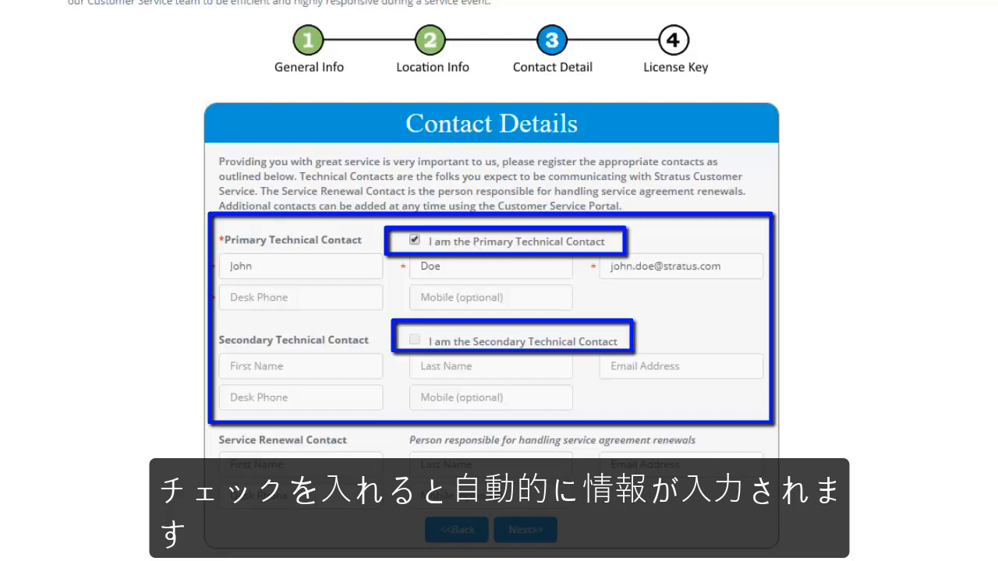
left_click(338, 297)
type("50")
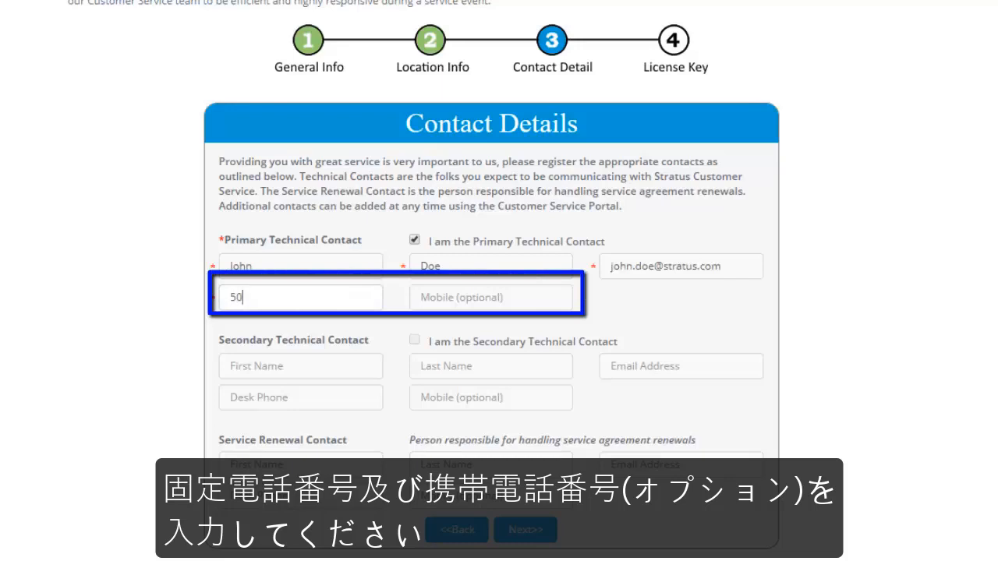
type("8-555")
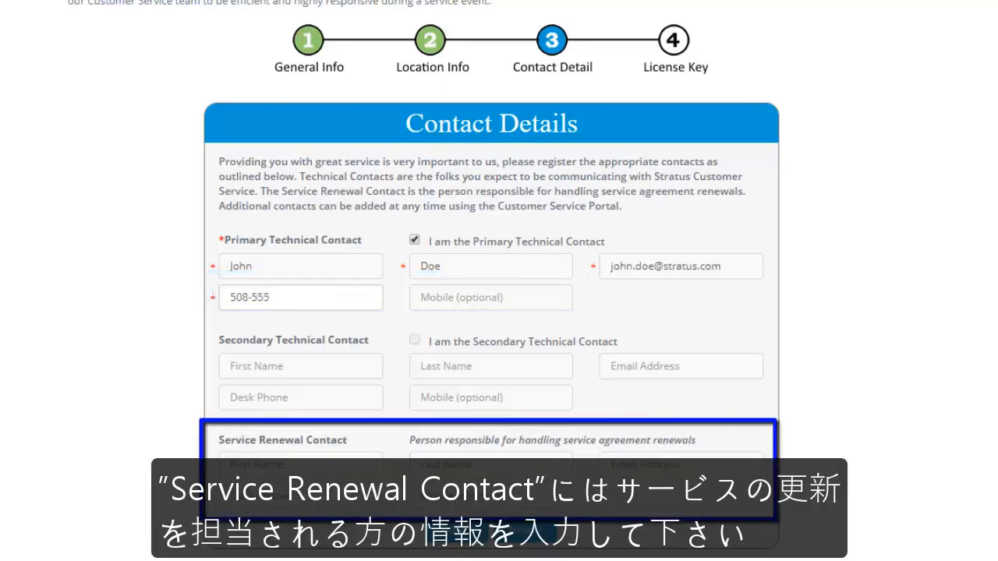
type("-1212")
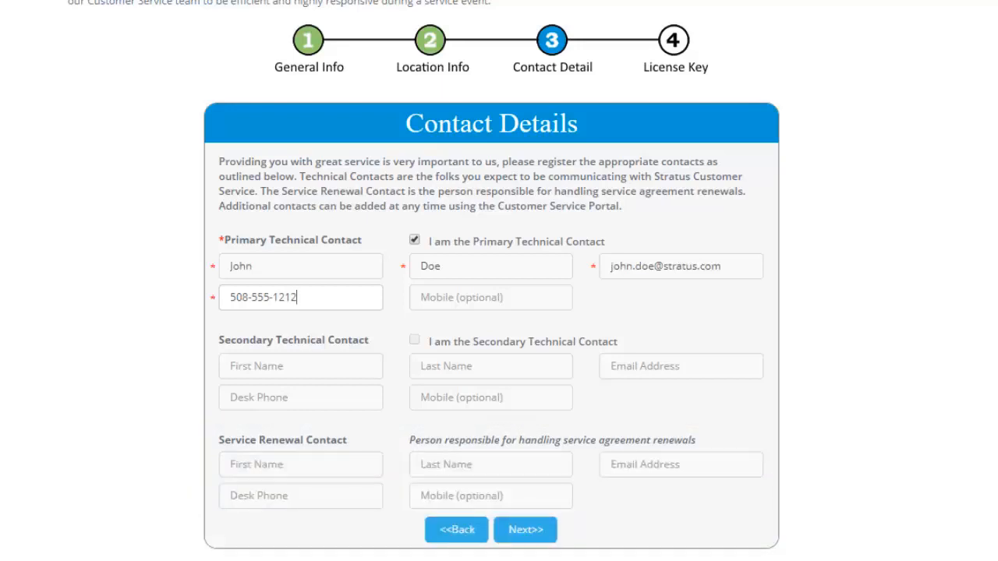
left_click(525, 529)
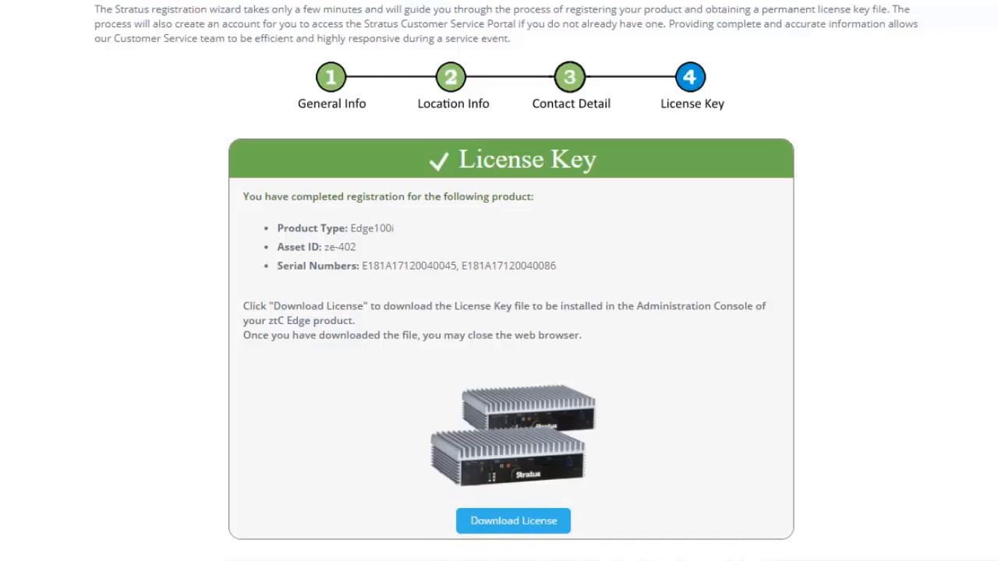
Download the Edge100i license key file and show it in its folder.
left_click(545, 521)
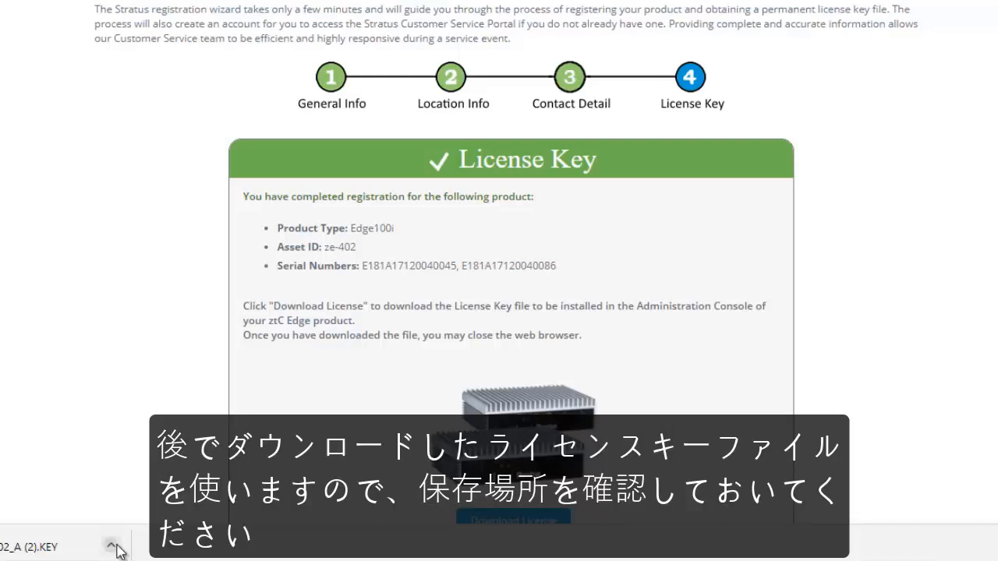
left_click(115, 547)
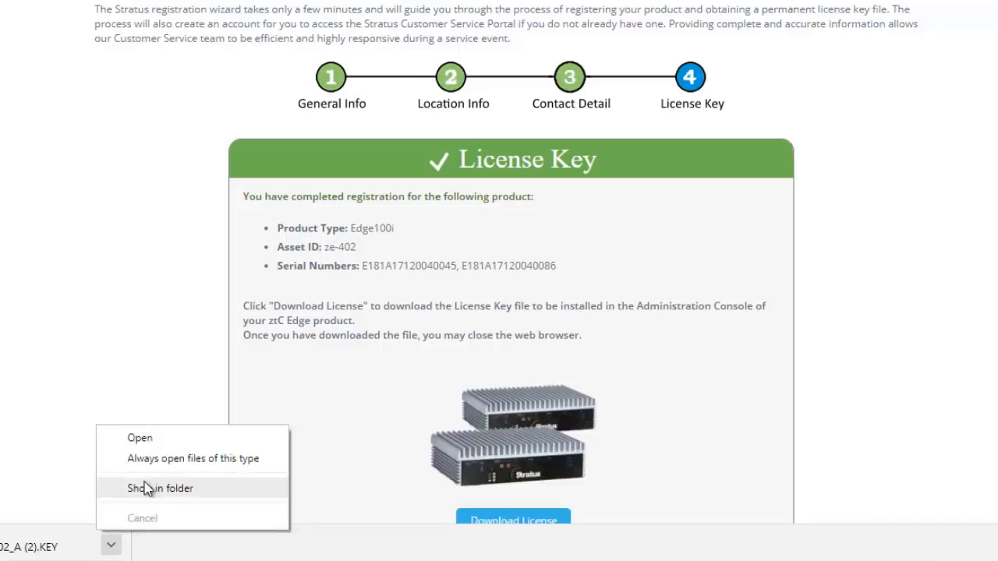
left_click(144, 488)
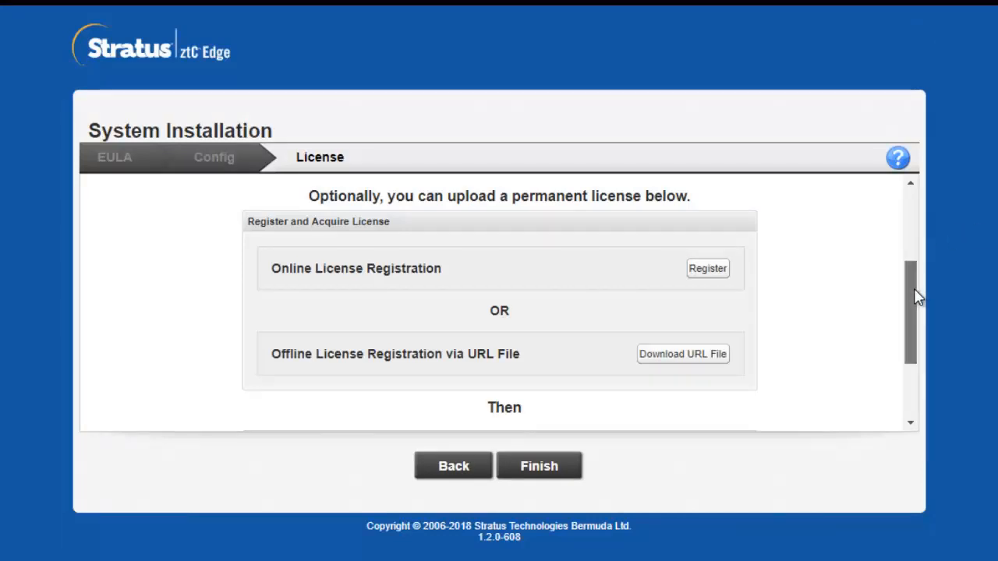
Upload ze-402_A.KEY from the Downloads folder, then finish the installation.
left_click_drag(917, 295, 913, 354)
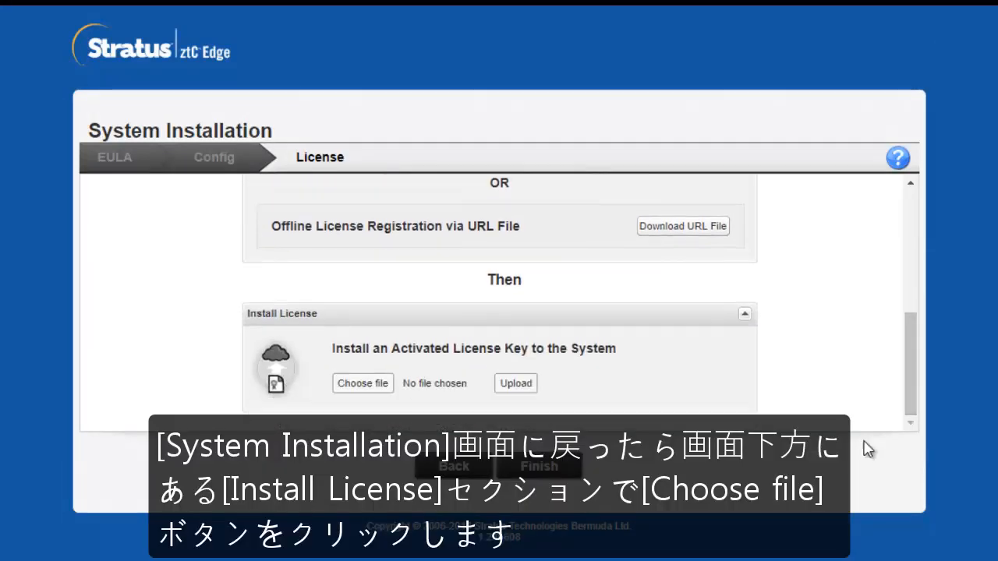
left_click(363, 383)
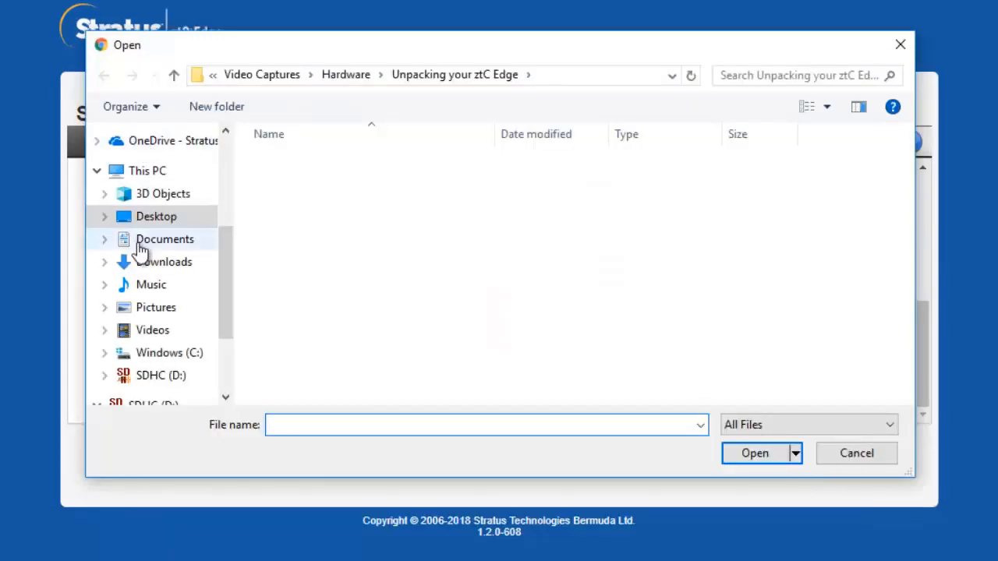
left_click(117, 262)
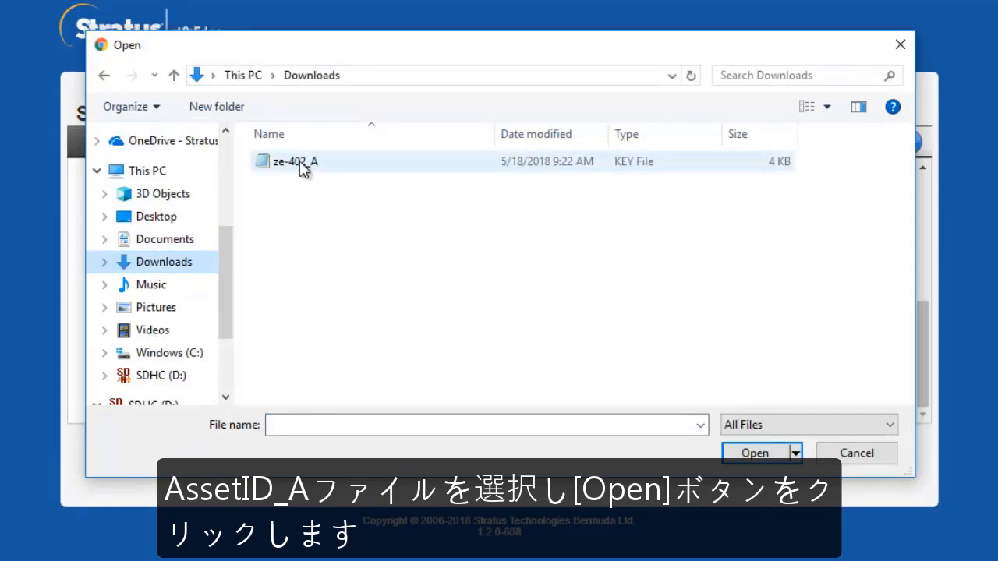
left_click(303, 164)
left_click(755, 454)
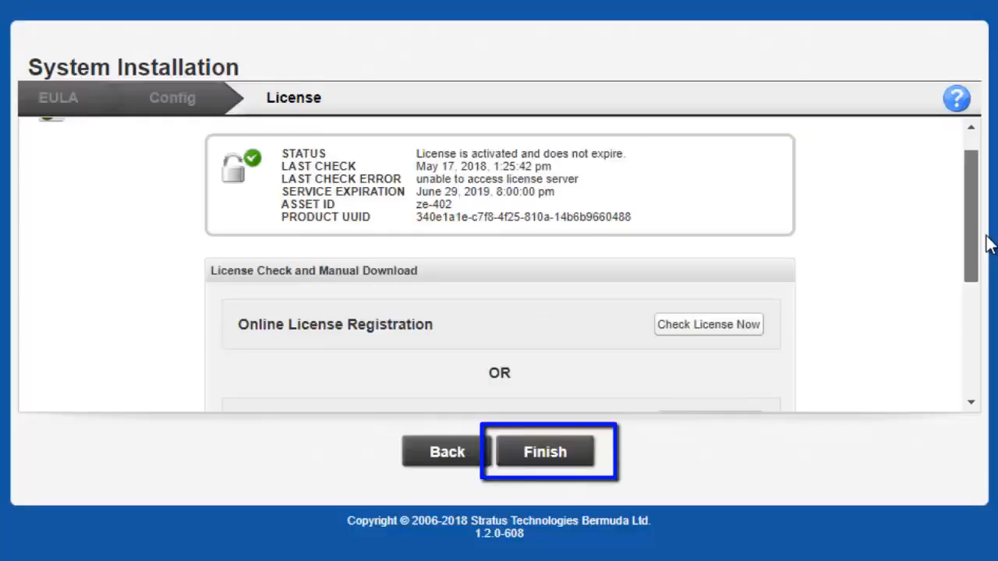
left_click_drag(972, 233, 990, 388)
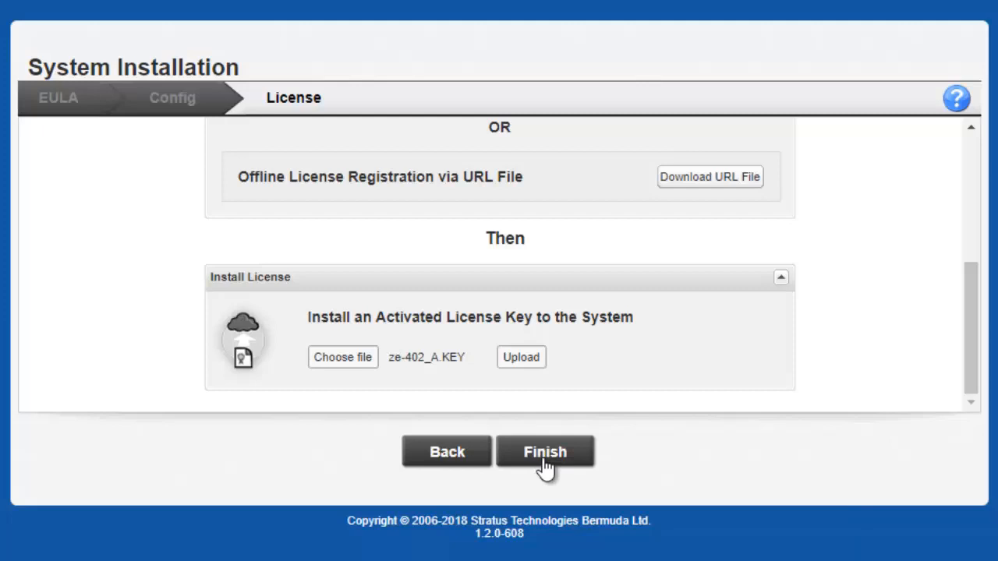
left_click(545, 456)
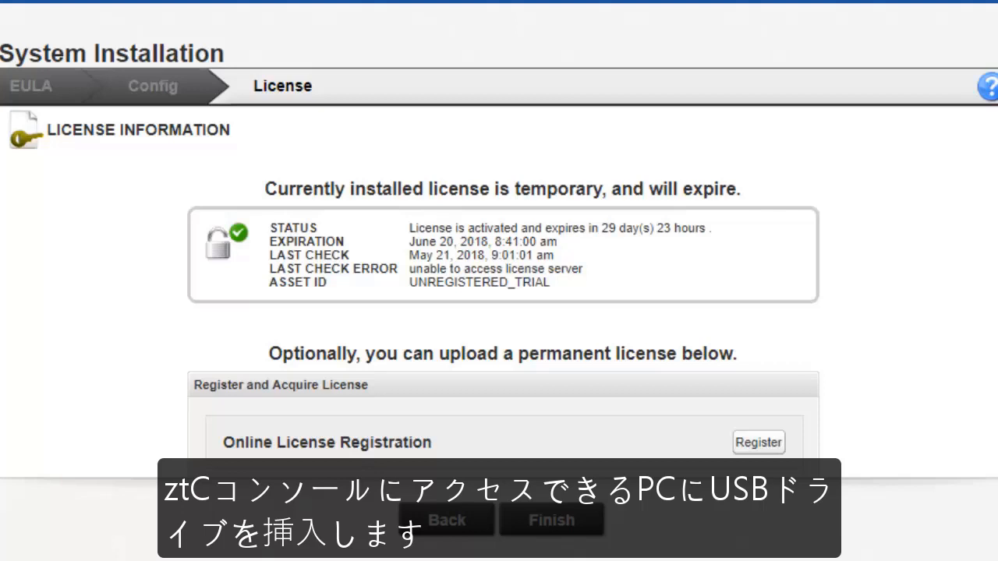
Download the License_Registration URL file under Register and Acquire License and show it in its folder.
scroll(503, 312, "down", 3)
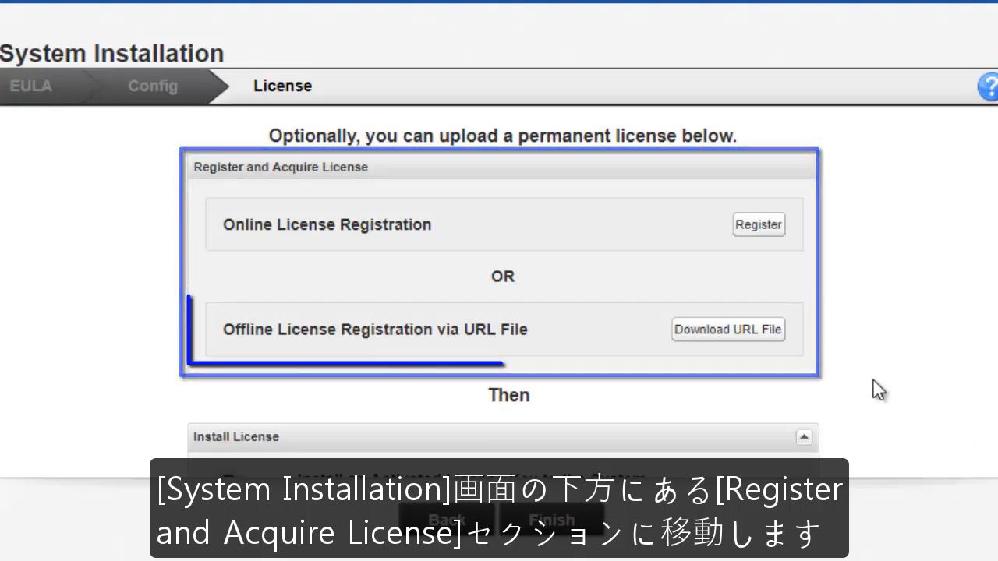
left_click(750, 333)
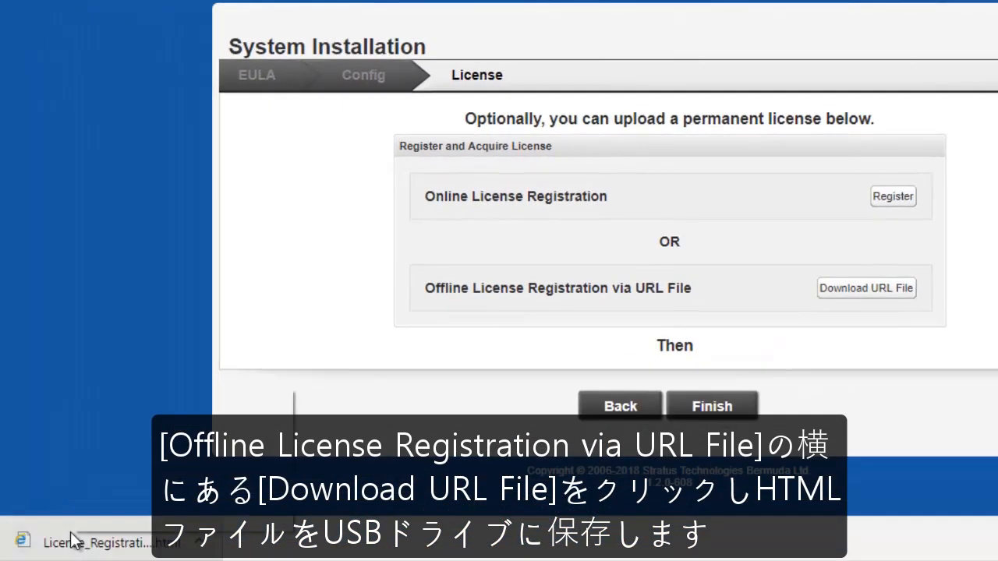
right_click(70, 540)
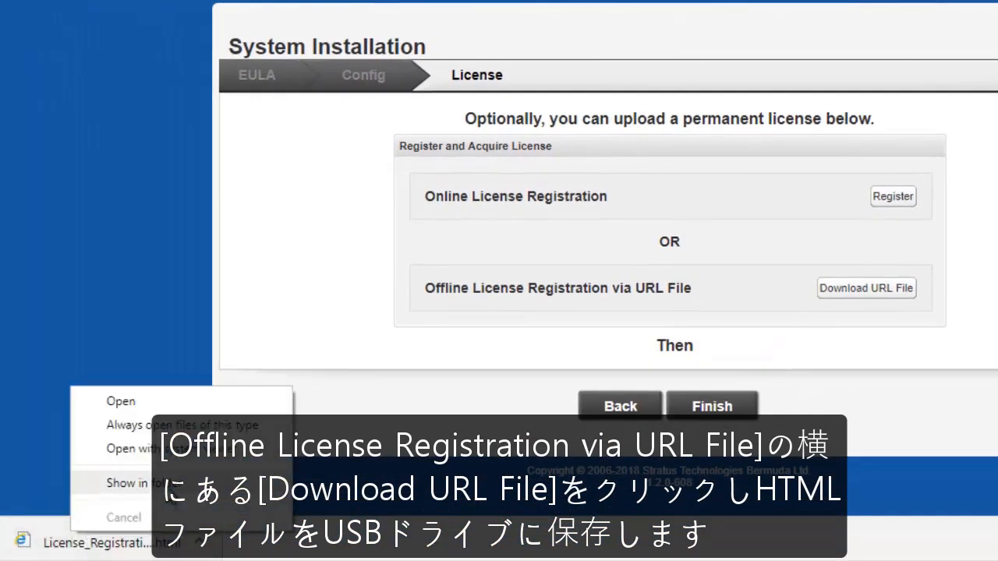
left_click(109, 482)
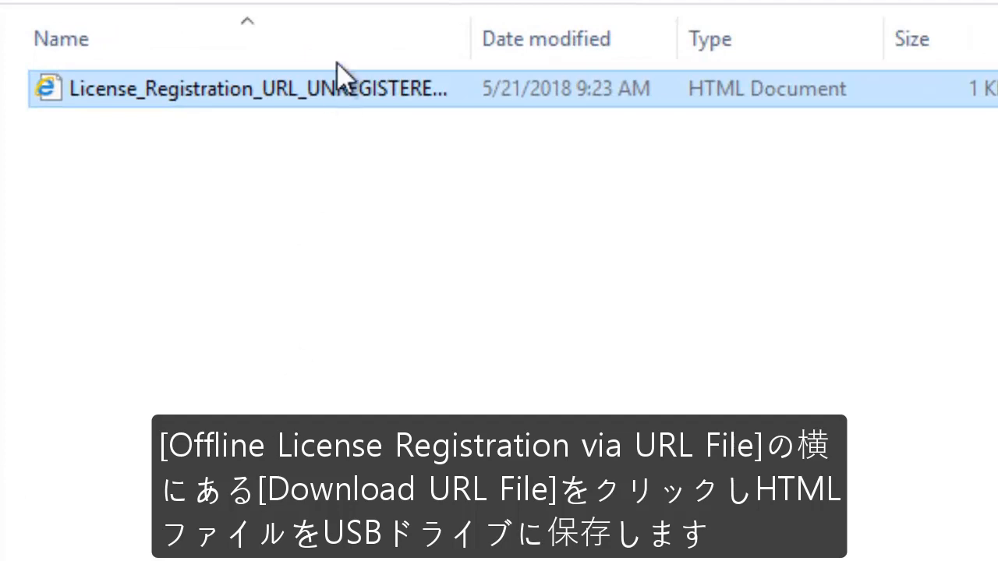
Copy the License_Registration HTML file and paste it onto the STRATUS (G:) drive.
right_click(354, 90)
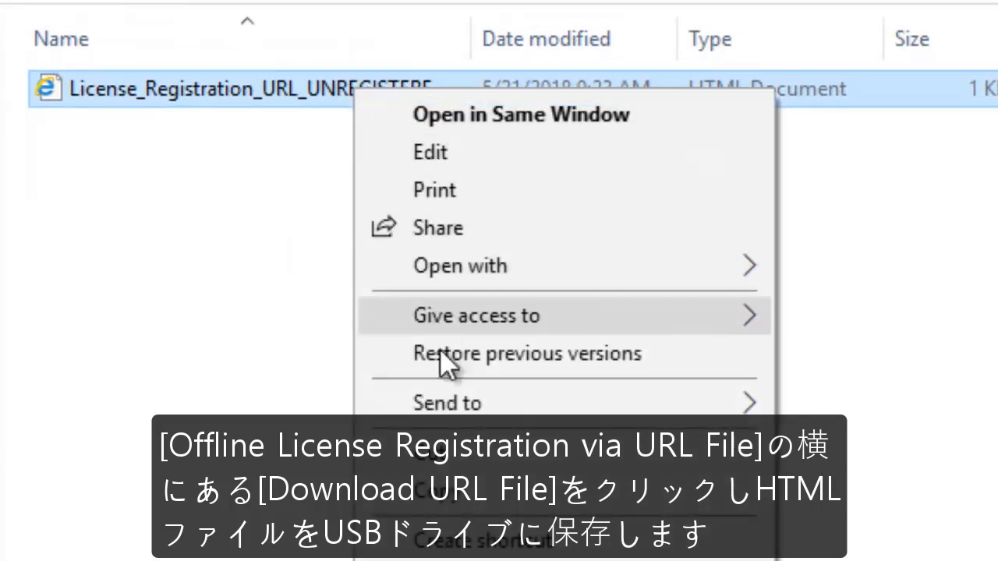
left_click(438, 491)
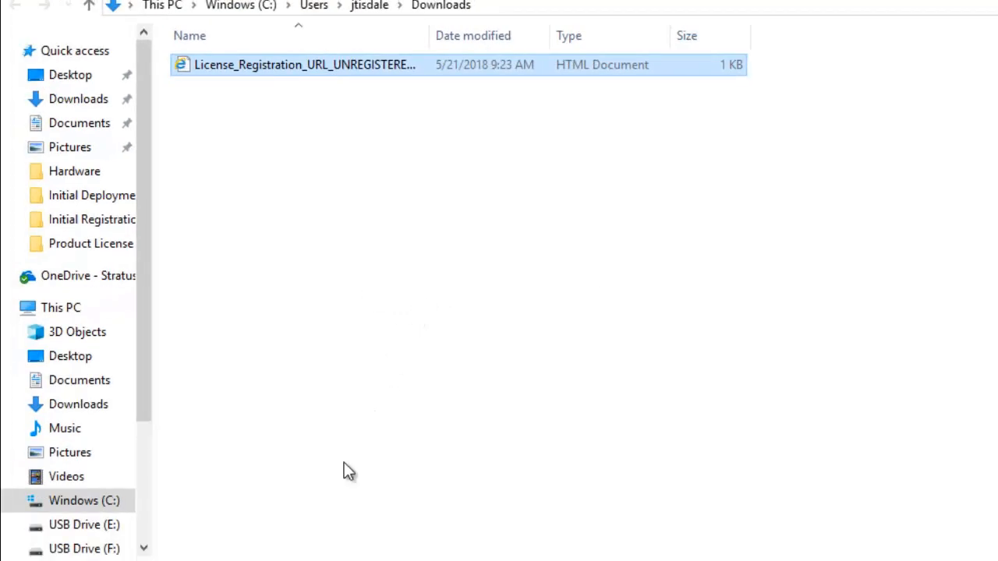
left_click_drag(142, 371, 155, 452)
left_click(94, 460)
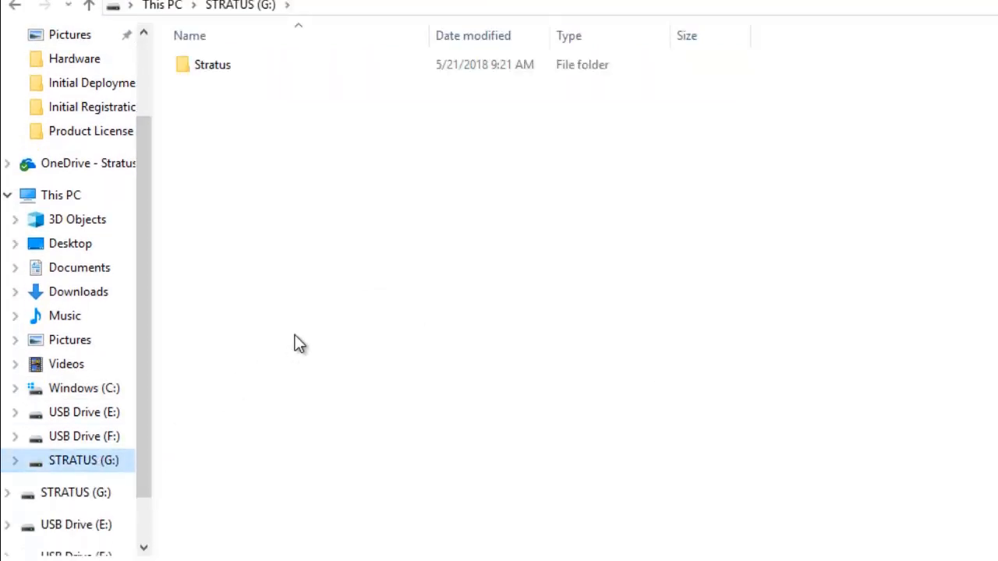
right_click(307, 277)
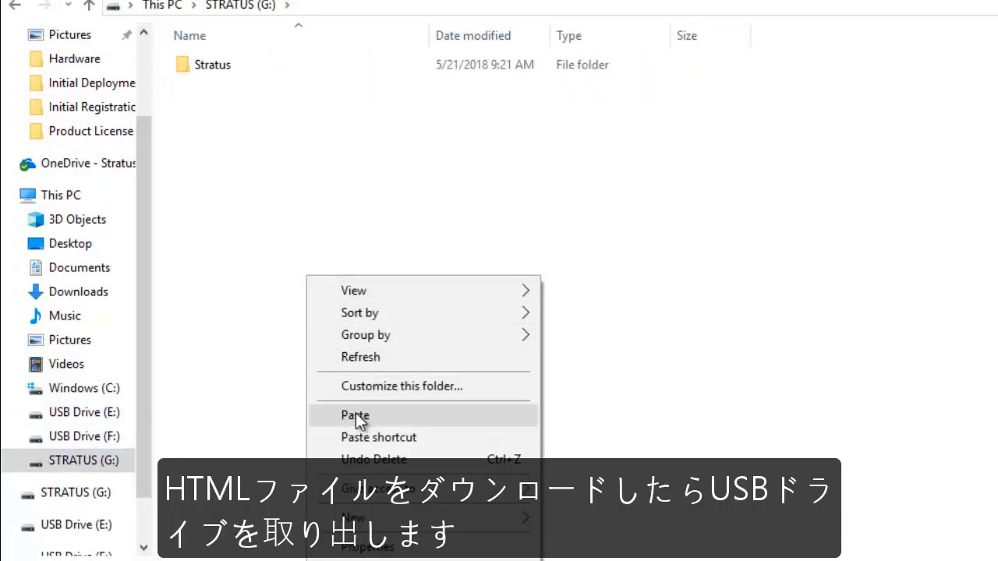
left_click(356, 413)
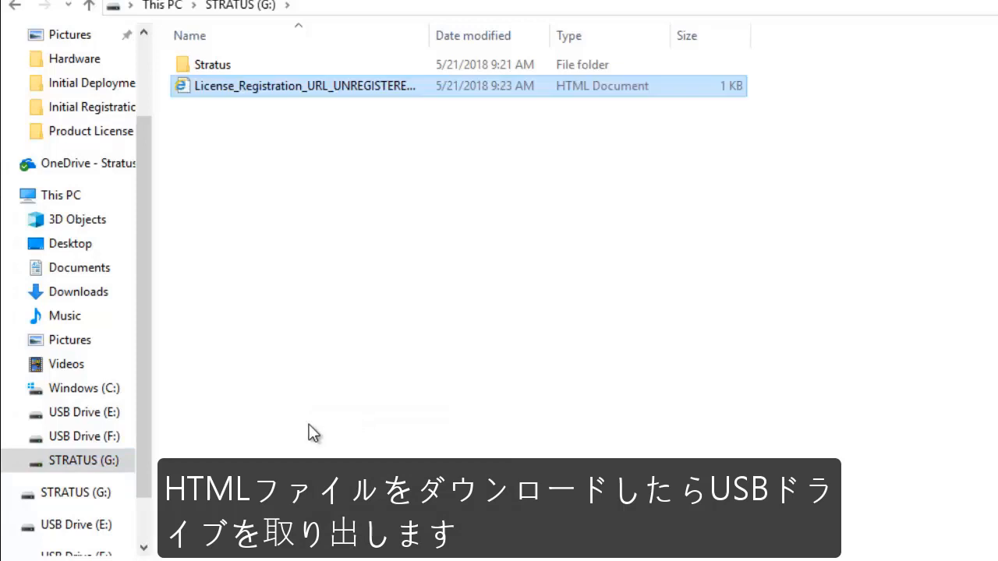
Eject the STRATUS (G:) USB drive, then reopen it and select the registration file.
right_click(120, 459)
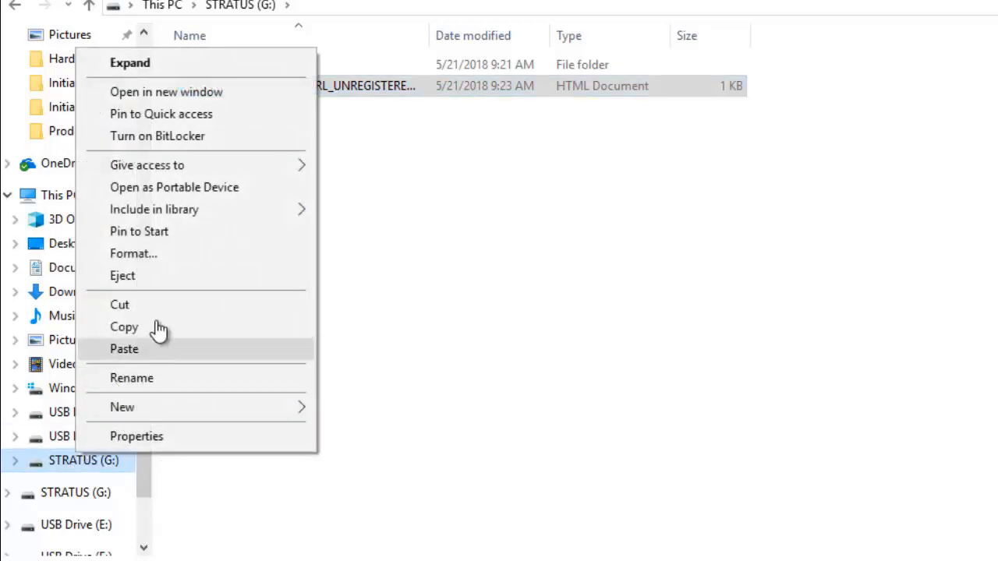
left_click(146, 276)
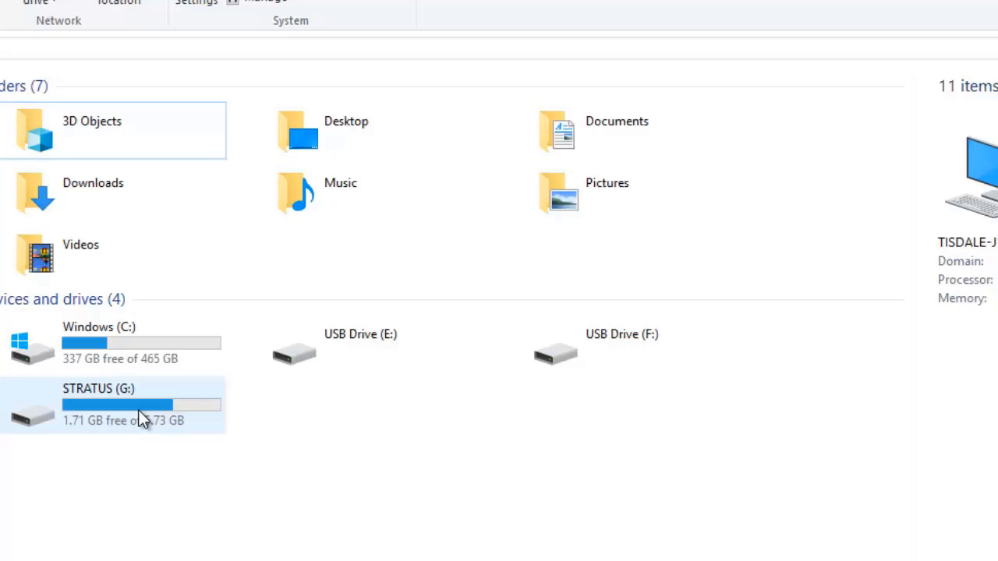
double_click(141, 419)
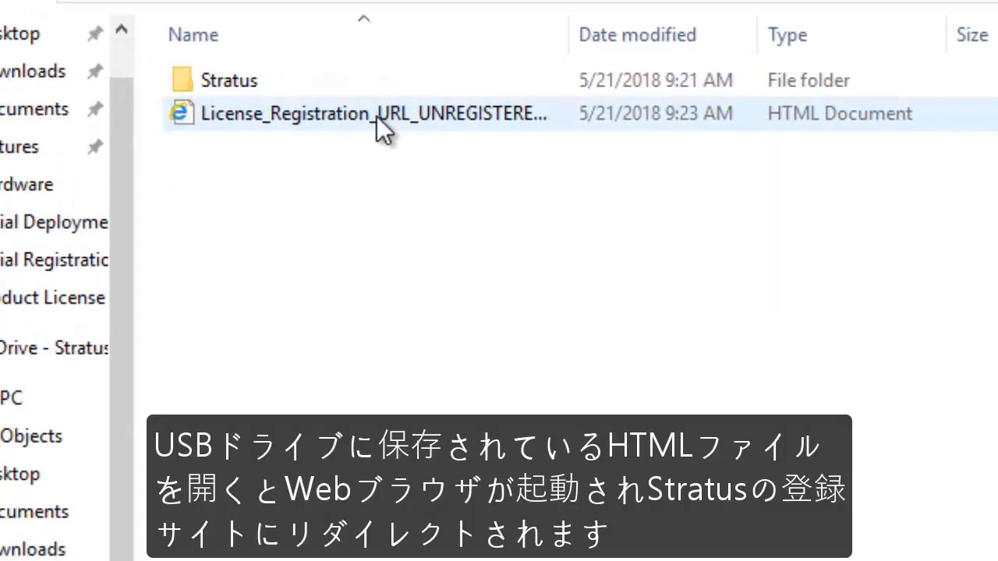
left_click(288, 122)
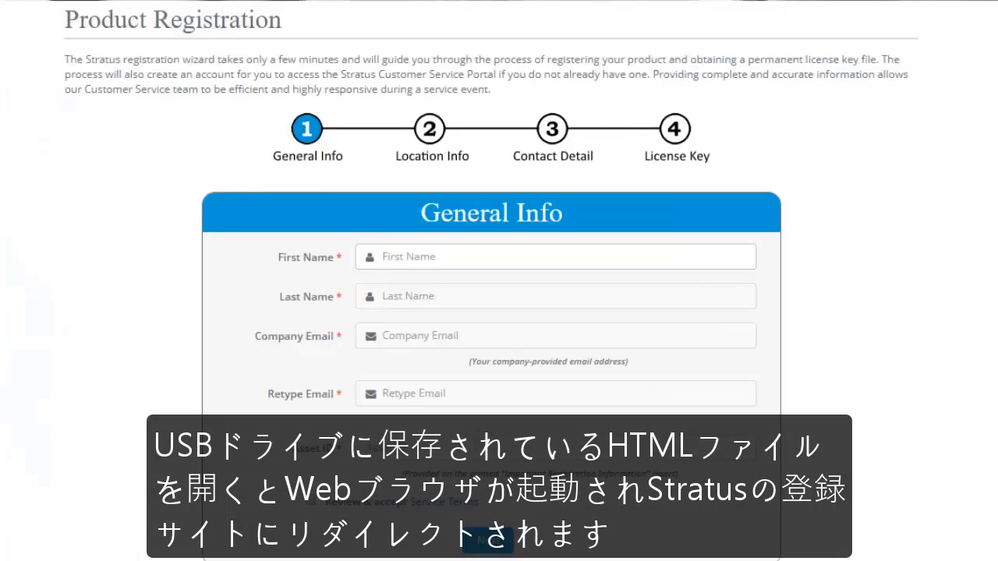
Fill in the contact's first and last name, company e-mail twice, and Asset ID ze-402.
type("John")
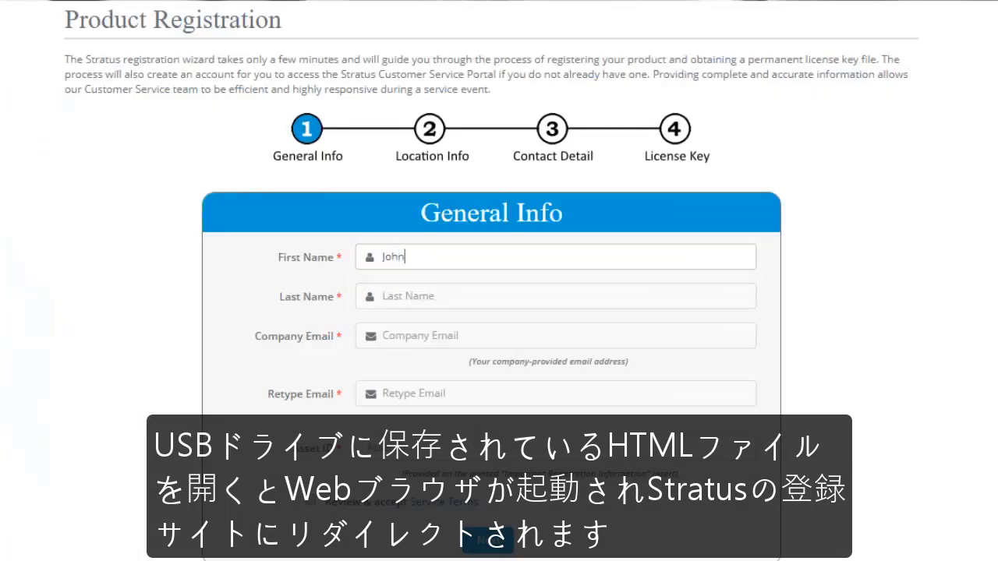
key("Tab")
type("Doe")
key("Tab")
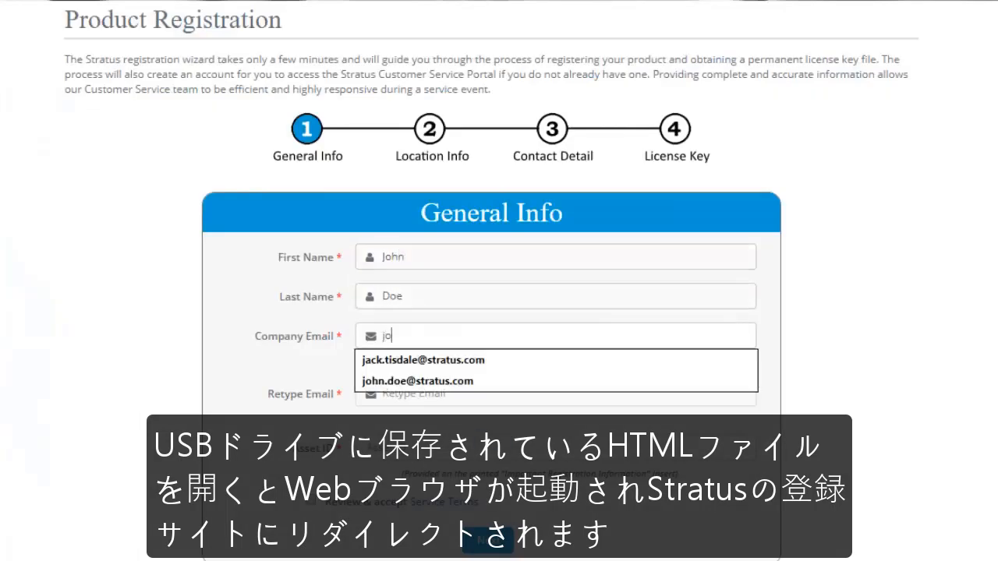
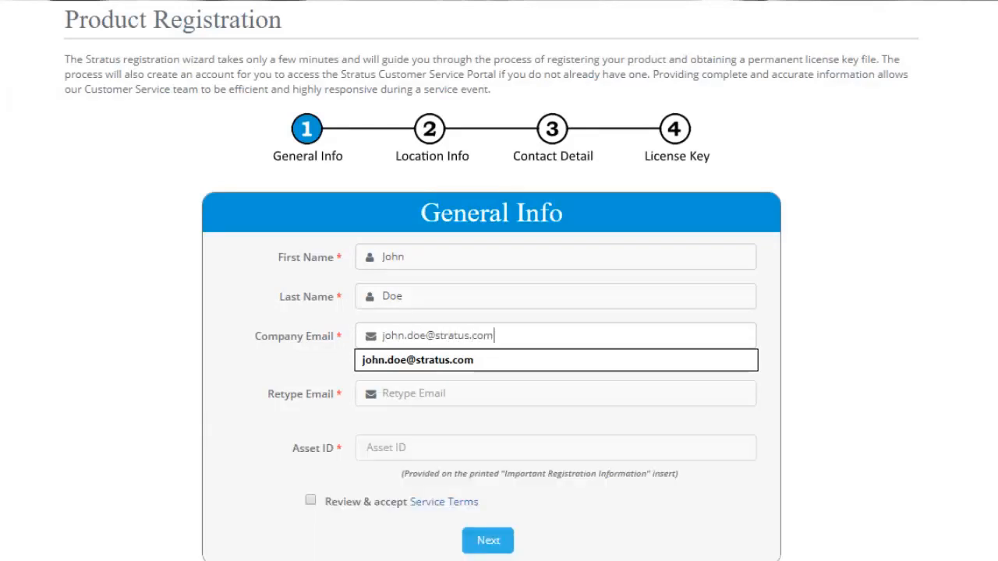
key("Tab")
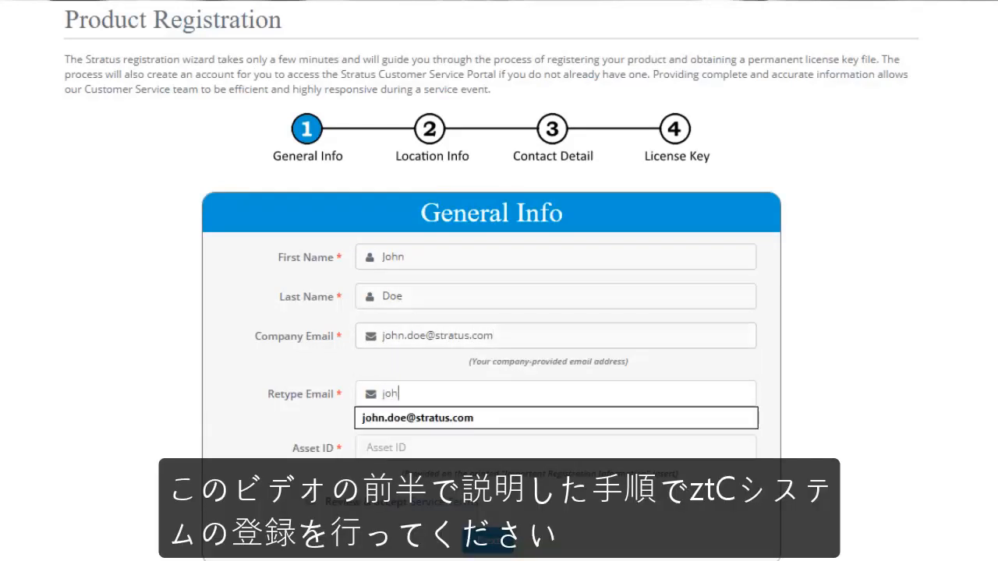
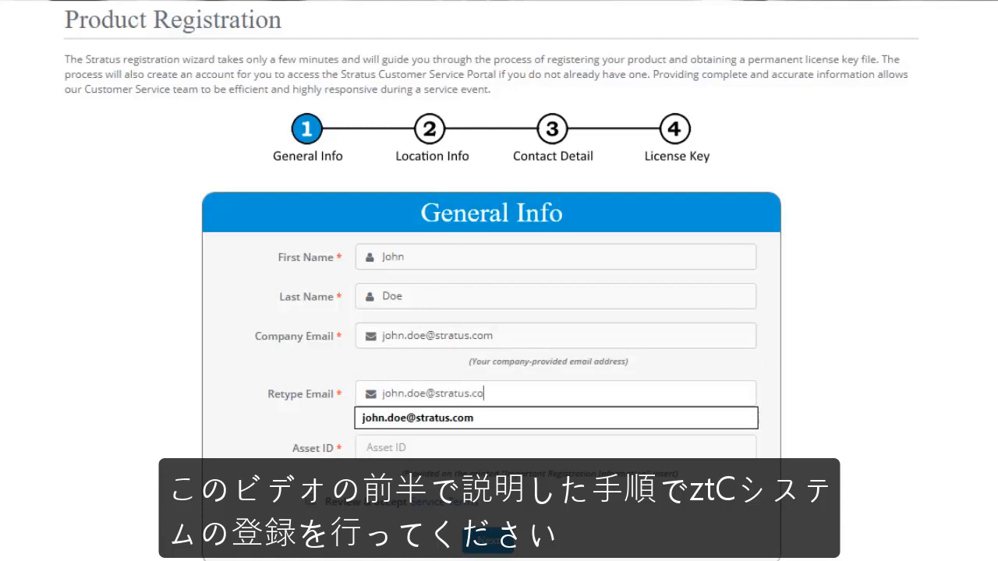
key("Tab")
type("ze-402")
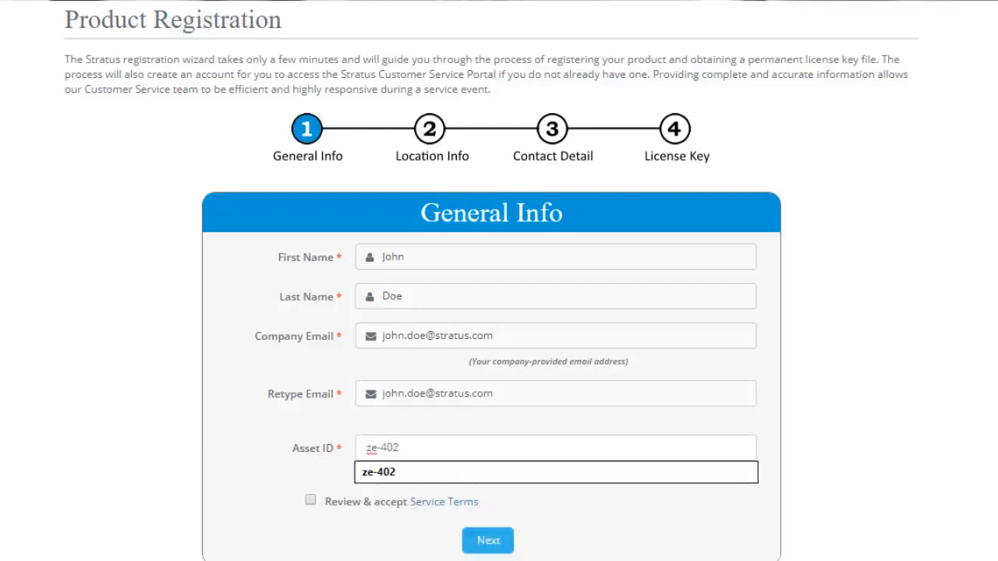
left_click(865, 394)
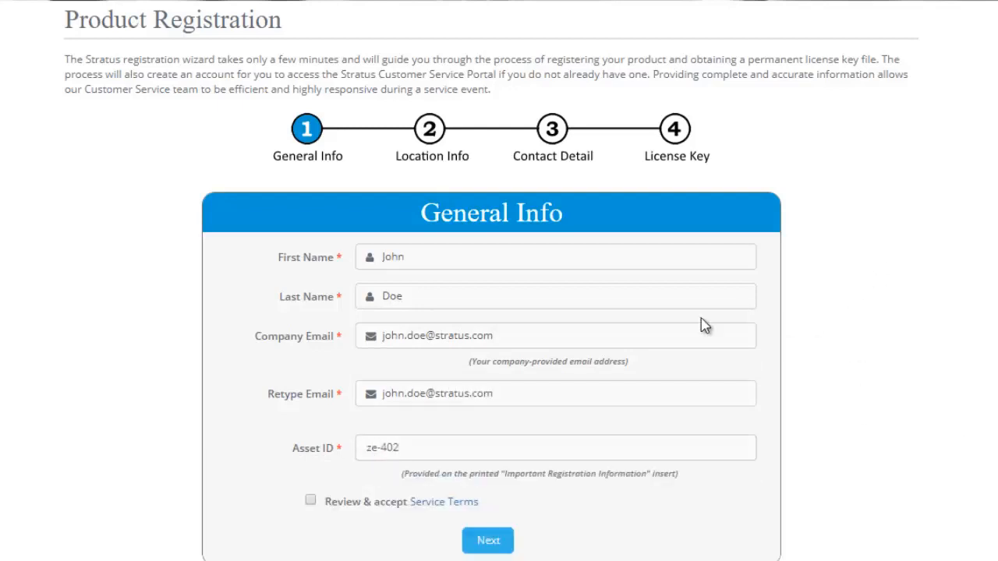
Review the Service Terms, close them, and tick the acceptance checkbox.
left_click(438, 503)
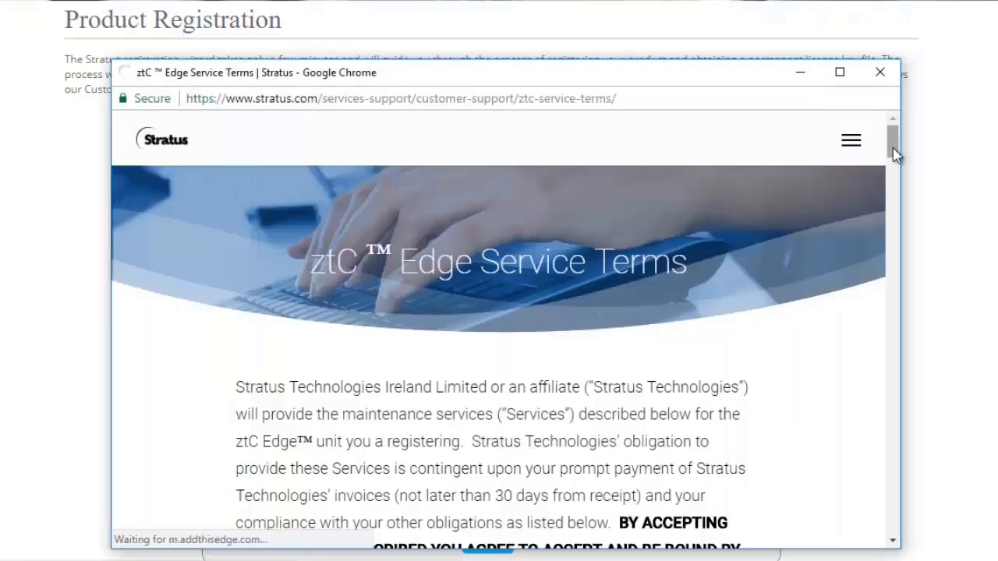
left_click_drag(893, 151, 897, 207)
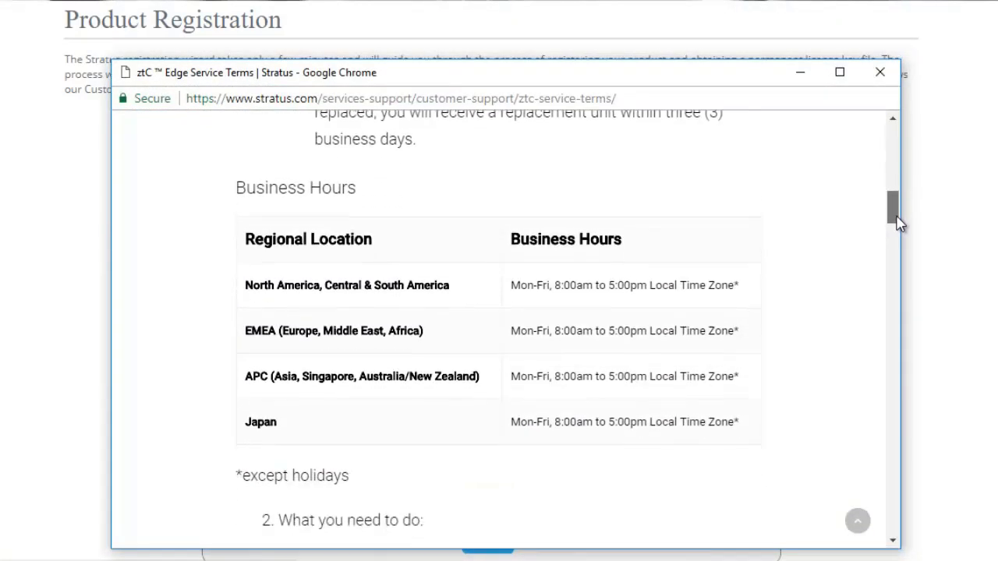
left_click(880, 71)
left_click(309, 500)
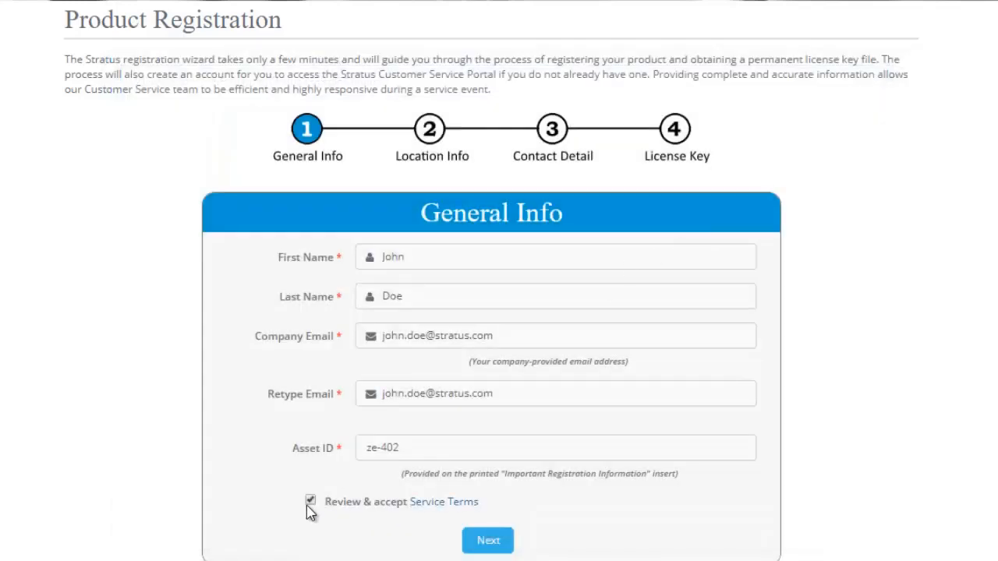
Enter the company name and postal address on Location Info, with United States as the country.
left_click(491, 540)
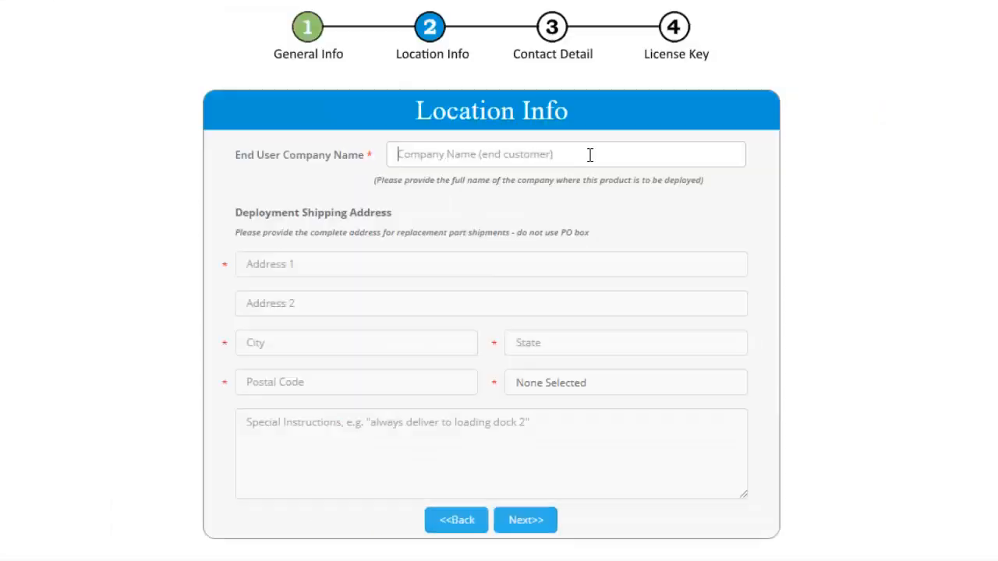
type("Stratus")
key("Tab")
type("5 Mil")
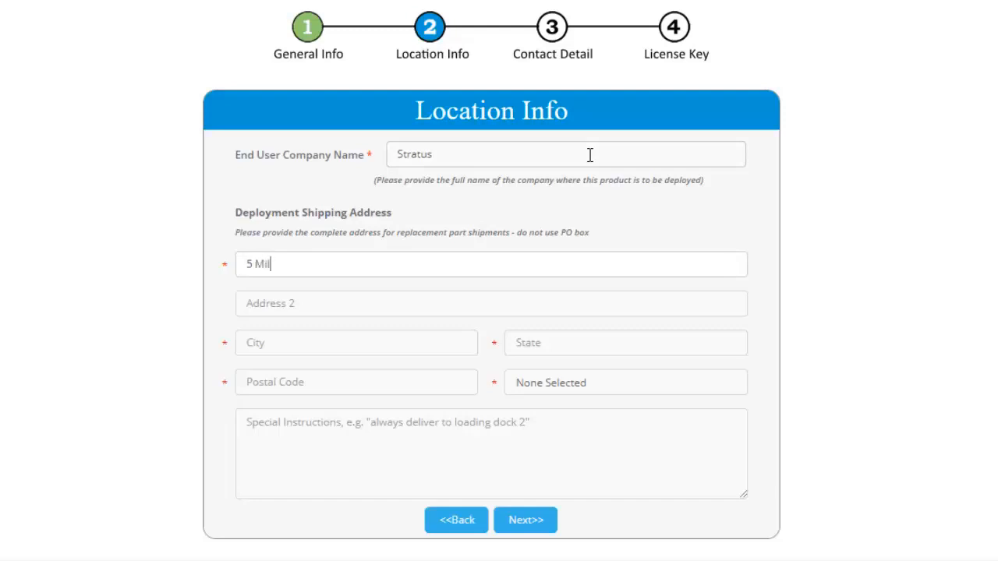
type("l and Main")
key("Tab")
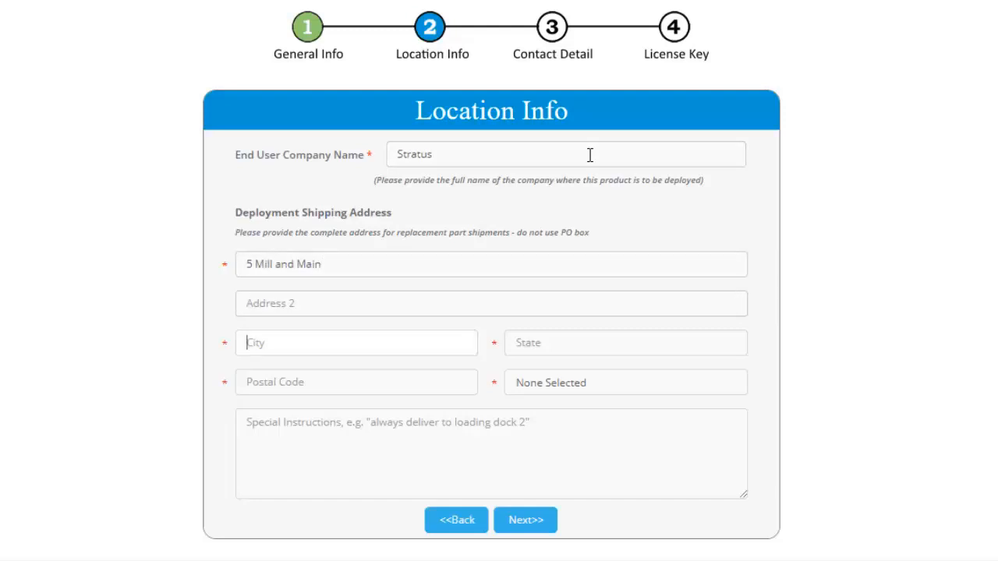
type("Maynard")
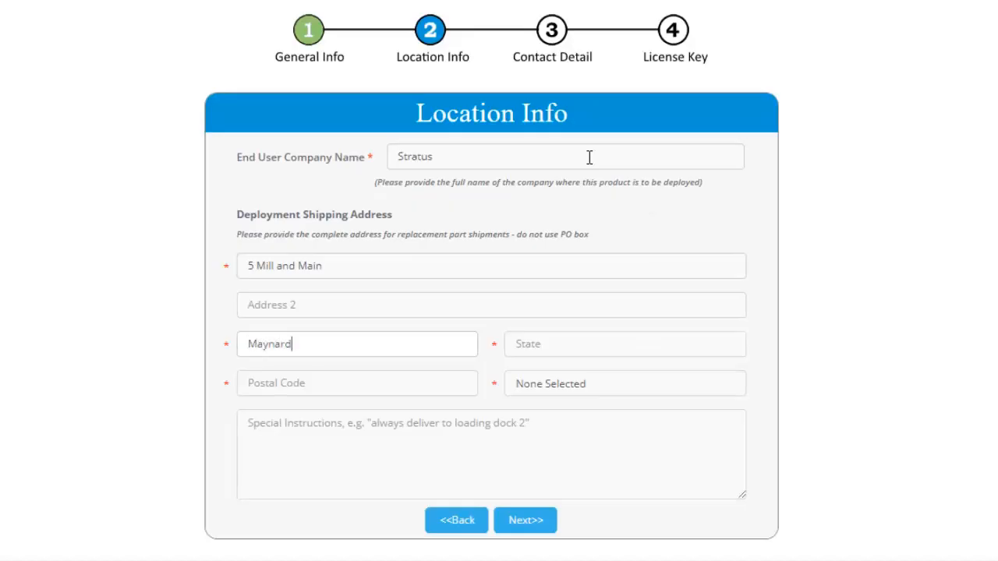
key("Tab")
type("MA")
key("Tab")
type("01754")
key("Tab")
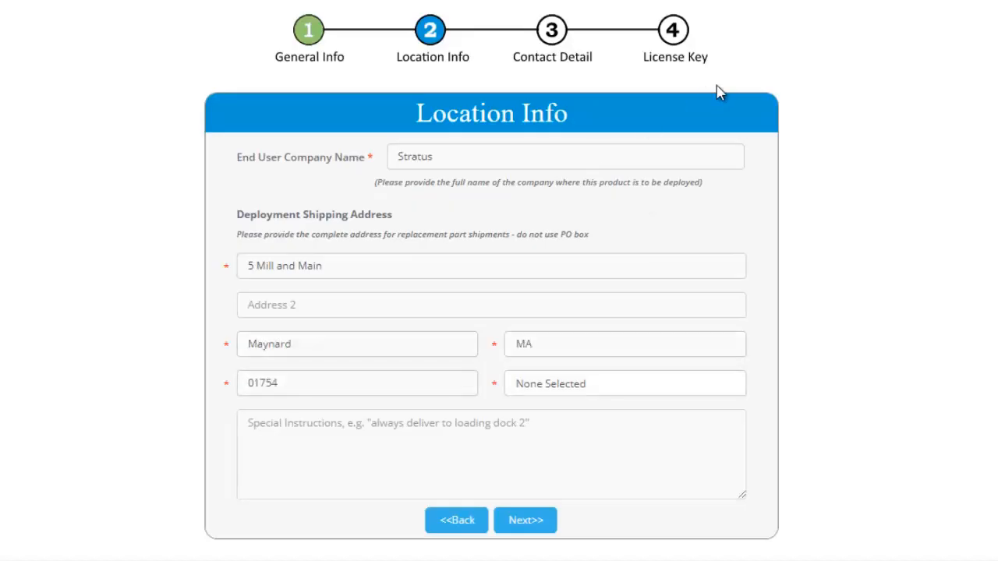
left_click(730, 387)
type("un")
scroll(740, 356, "down", 3)
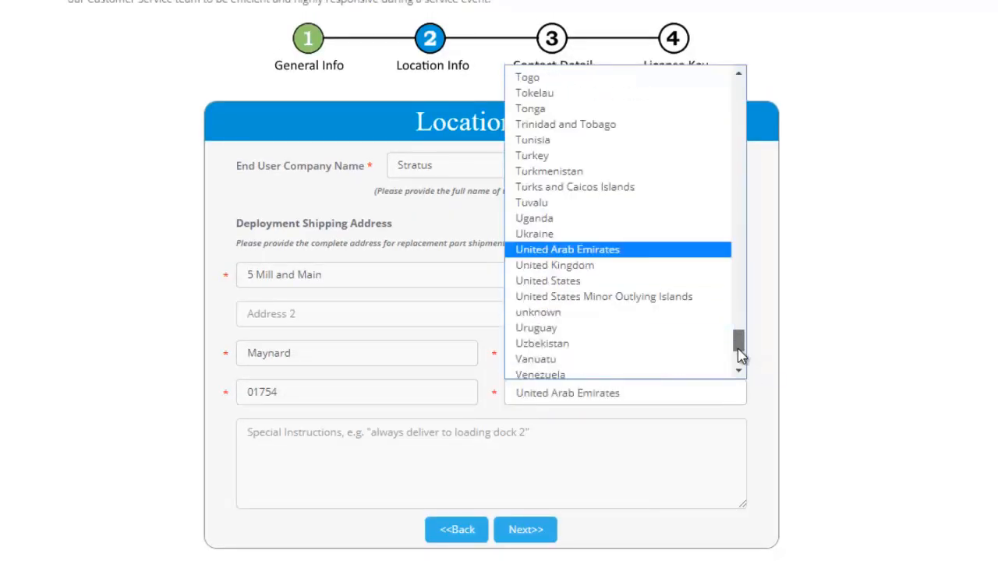
left_click(619, 287)
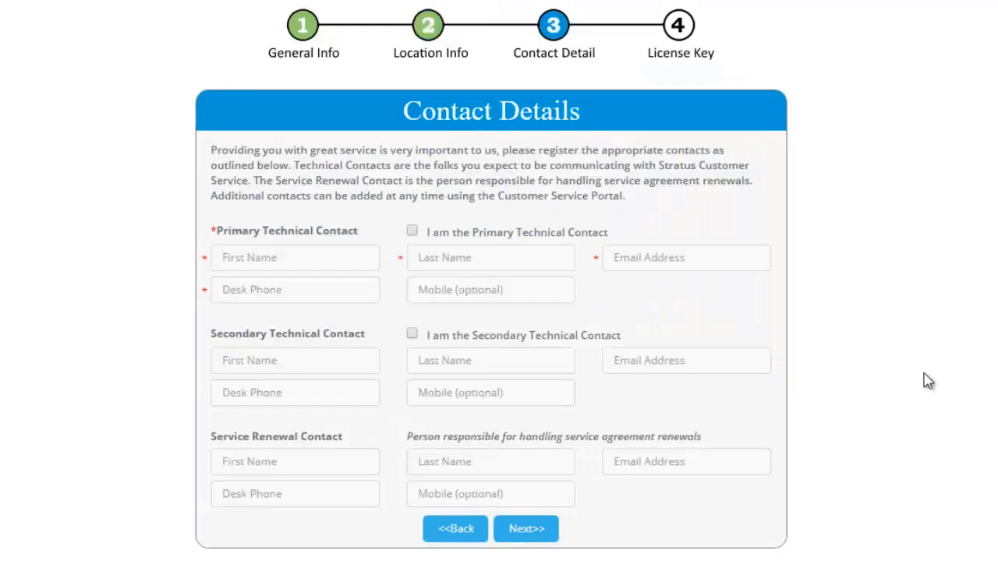
Mark yourself as Primary Technical Contact and enter the desk phone number.
left_click(412, 232)
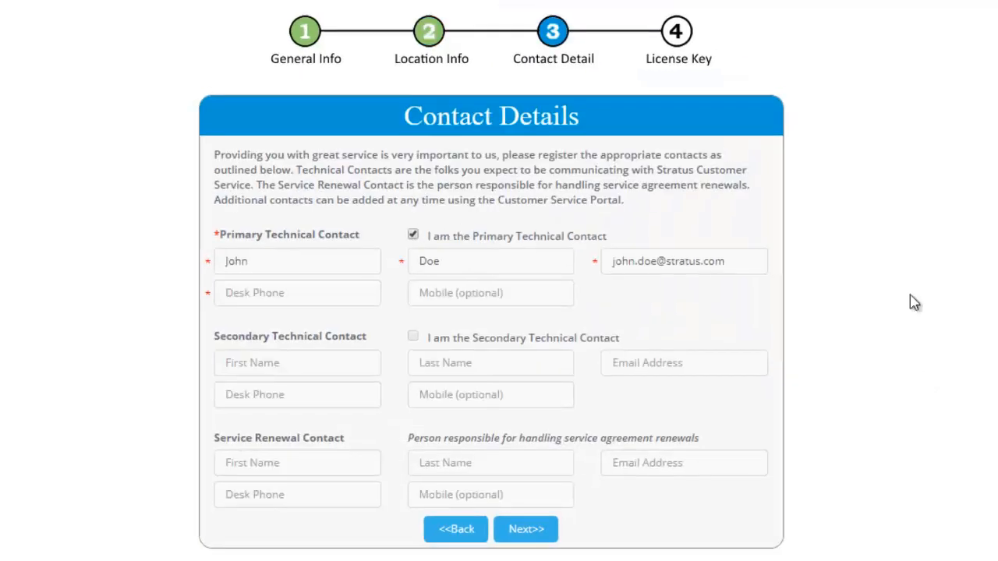
left_click(337, 293)
type("508-555-121")
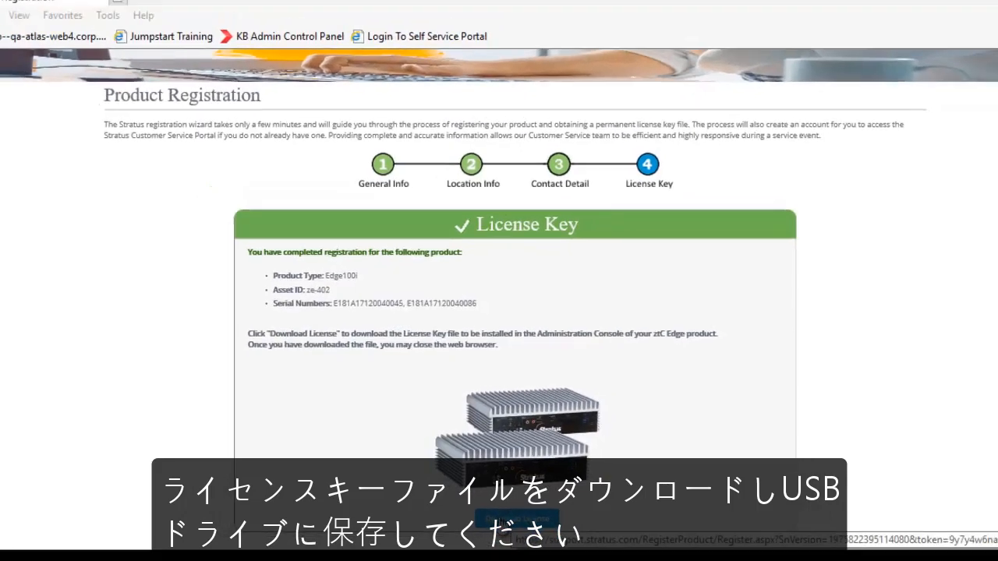
Download the ze-402_A.KEY license file and save it to the STRATUS (G:) drive.
left_click(526, 534)
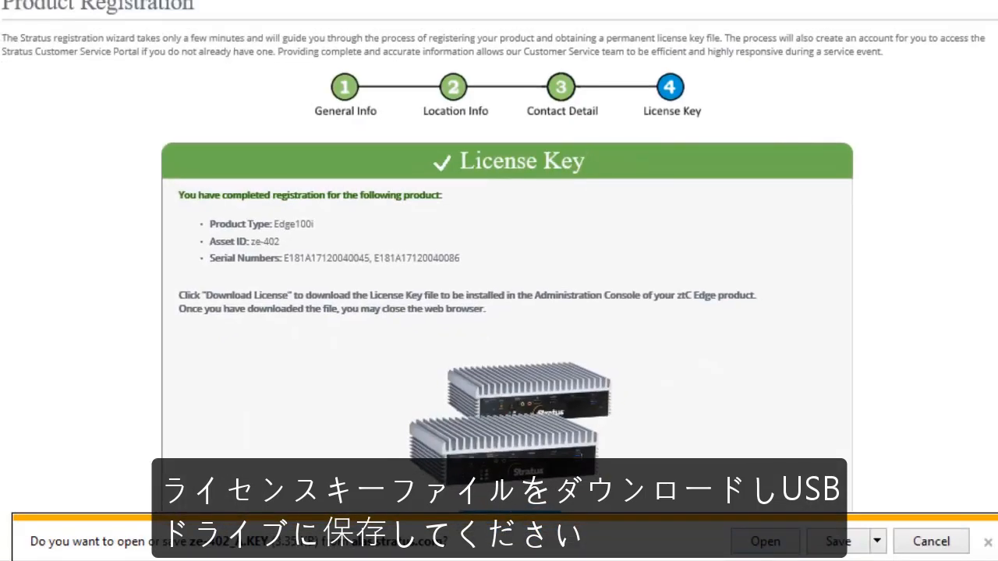
left_click(878, 541)
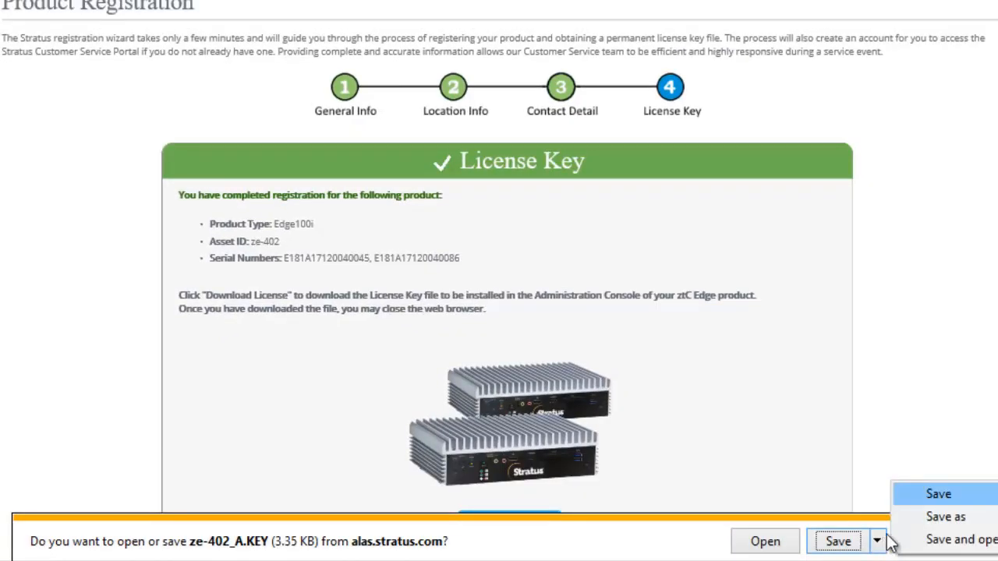
left_click(919, 528)
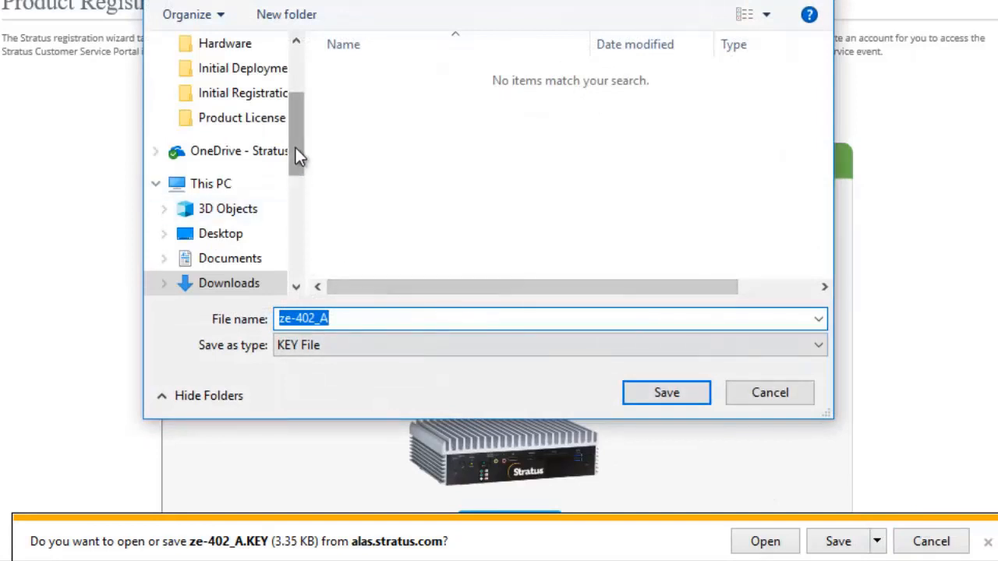
left_click_drag(295, 147, 296, 217)
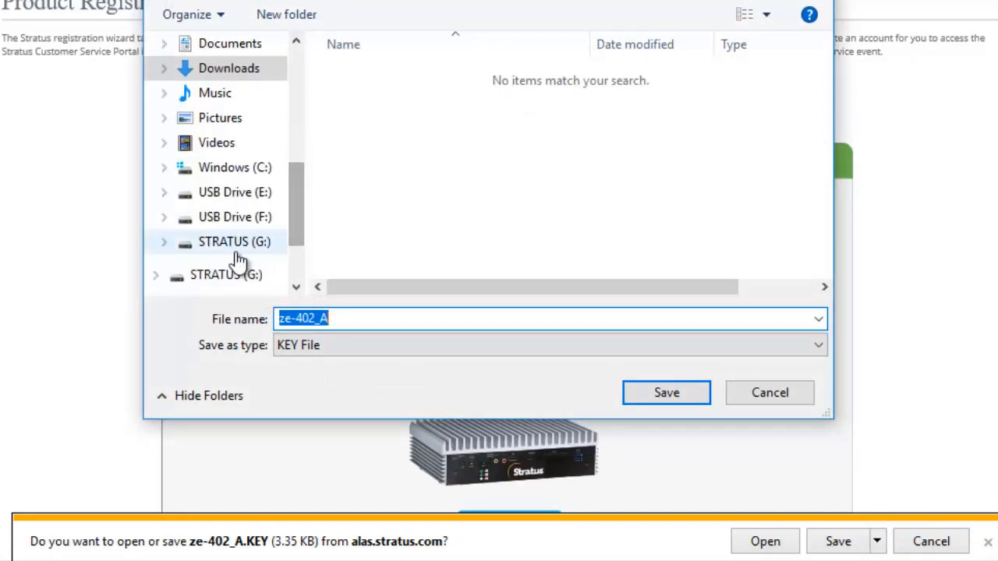
left_click(229, 277)
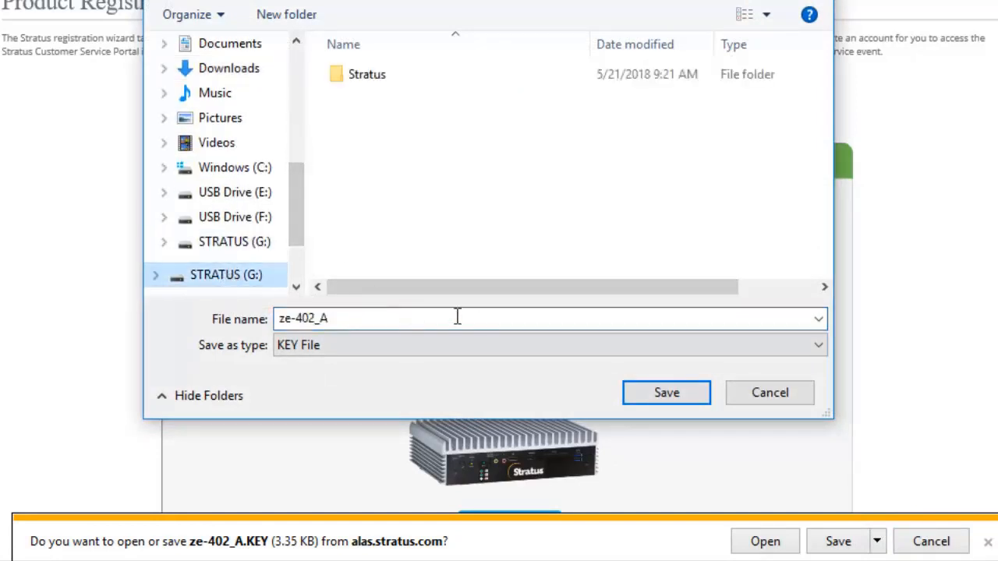
left_click(671, 389)
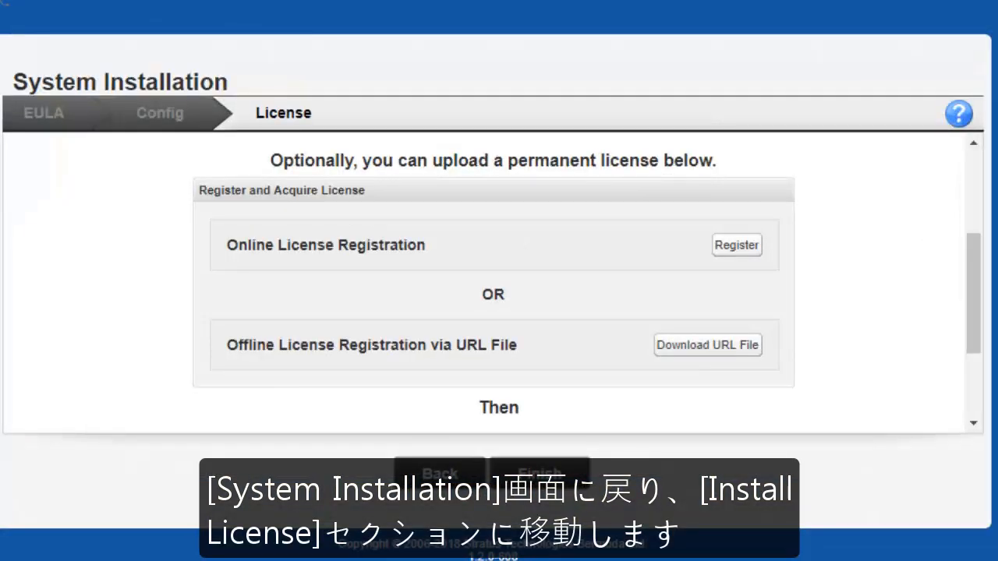
Upload the ze-402_A key from STRATUS (G:) under Install License, then finish to the dashboard.
left_click_drag(973, 292, 983, 362)
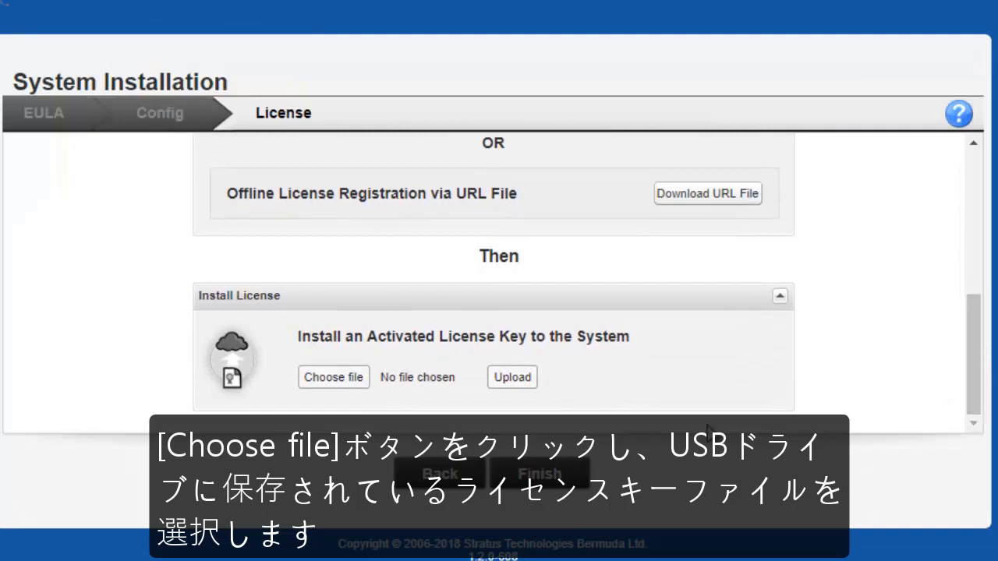
left_click(321, 377)
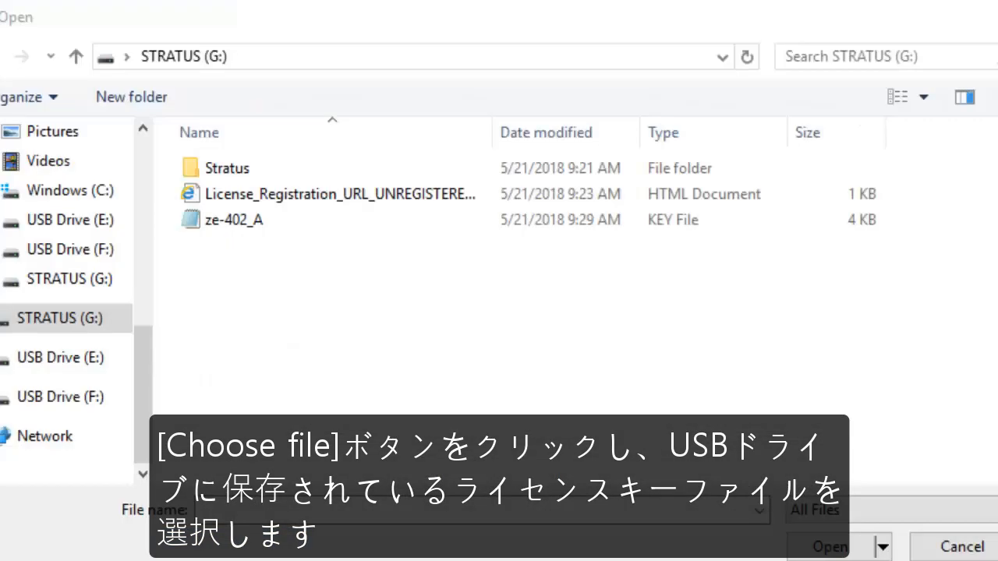
left_click(198, 222)
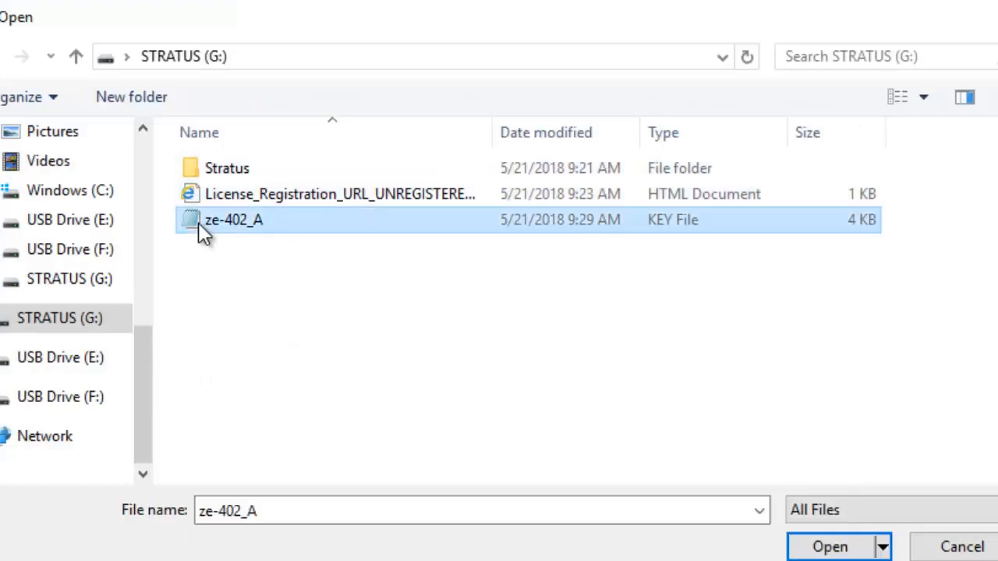
left_click(829, 545)
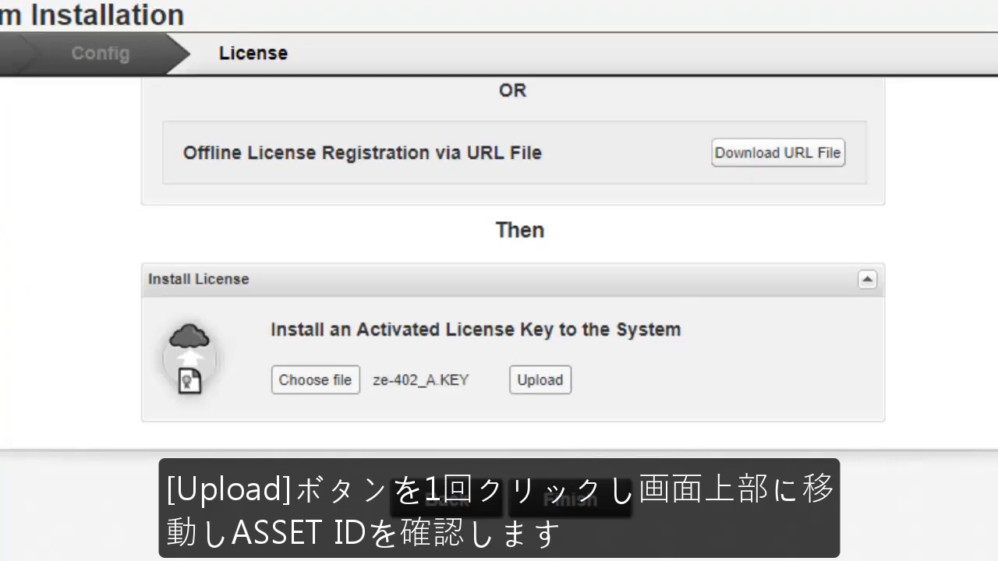
scroll(513, 264, "up", 4)
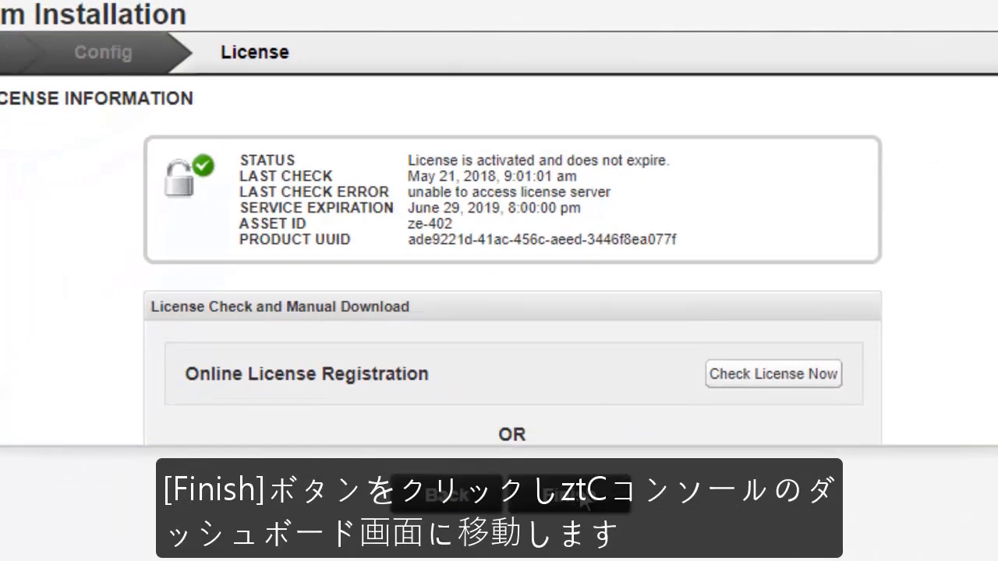
left_click(583, 501)
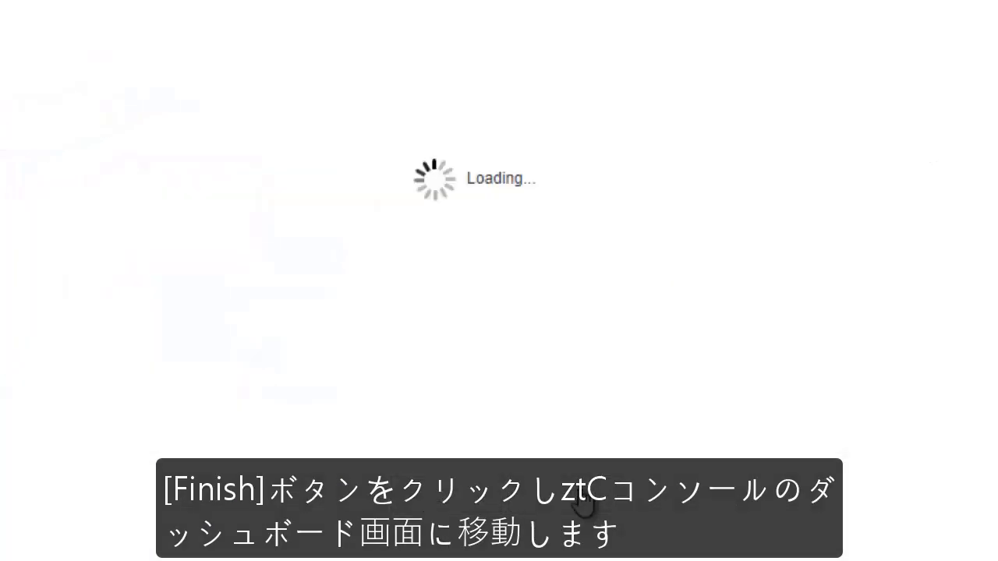